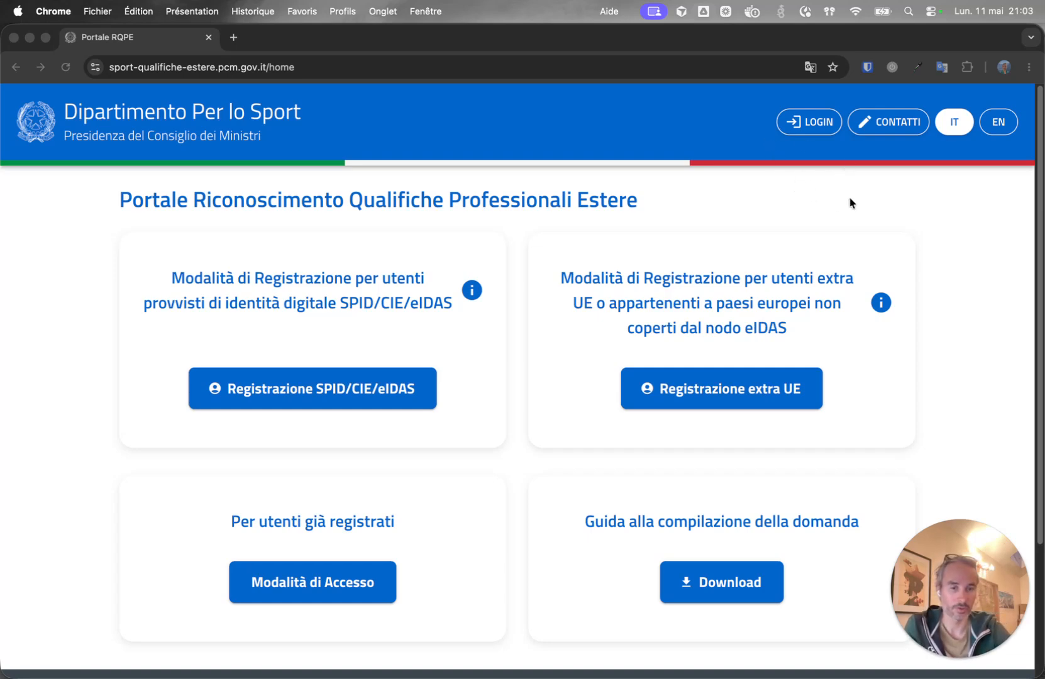
Bring up Chrome's page translation options on the Italian Portale RQPE home page.
{"action": "left_click", "coordinate": [810, 68]}
Translate the portal home page into French and close the translation popup.
{"action": "left_click", "coordinate": [750, 98]}
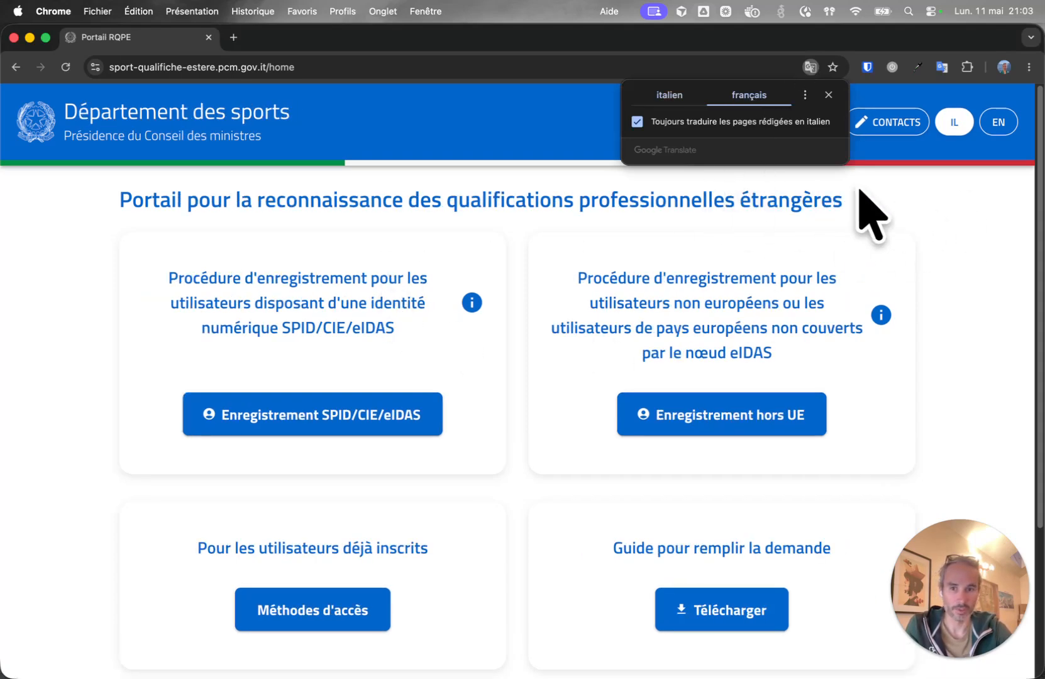
{"action": "left_click", "coordinate": [929, 207]}
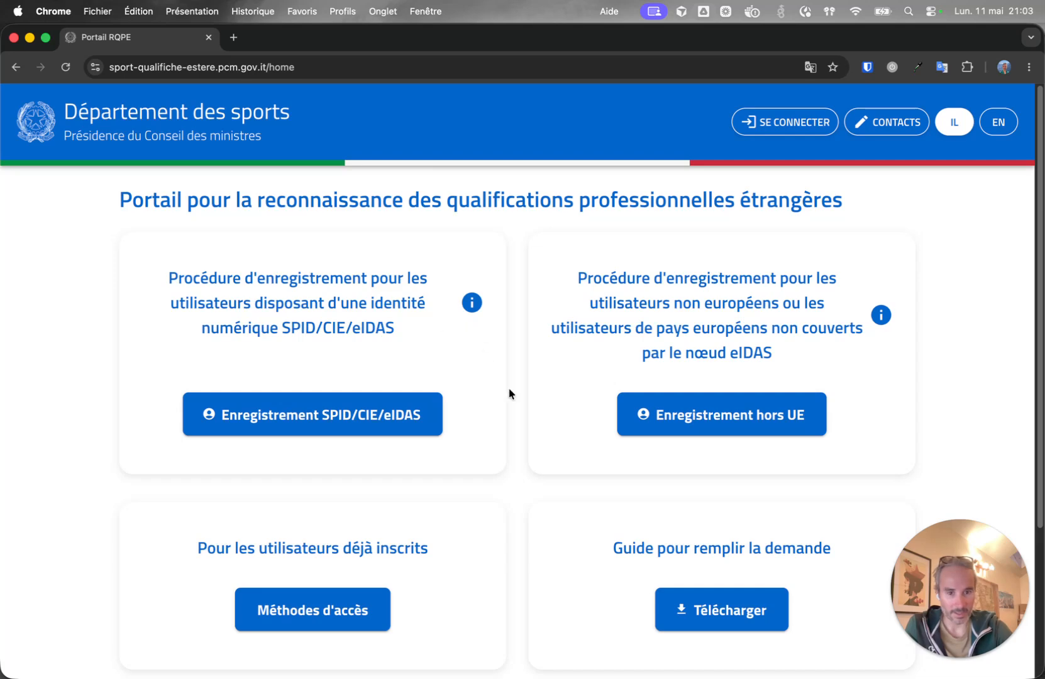
{"action": "scroll", "coordinate": [496, 396], "scroll_direction": "down", "scroll_amount": 2}
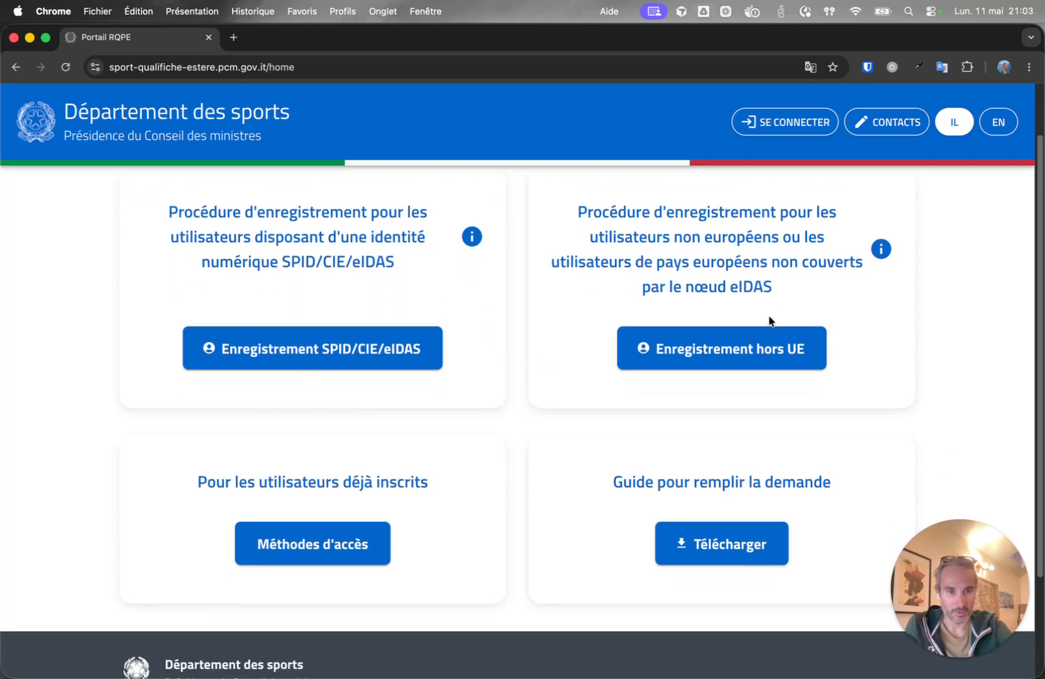
{"action": "scroll", "coordinate": [770, 319], "scroll_direction": "up", "scroll_amount": 2}
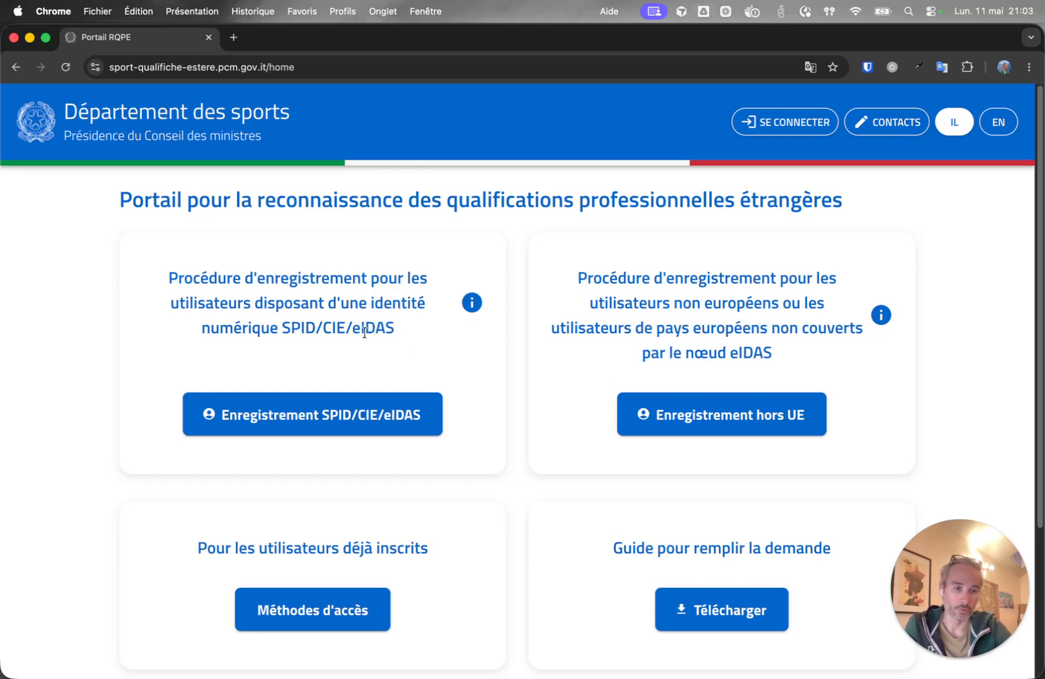
Start SPID/CIE/eIDAS registration and choose to sign in with a European eIDAS identity.
{"action": "left_click", "coordinate": [349, 416]}
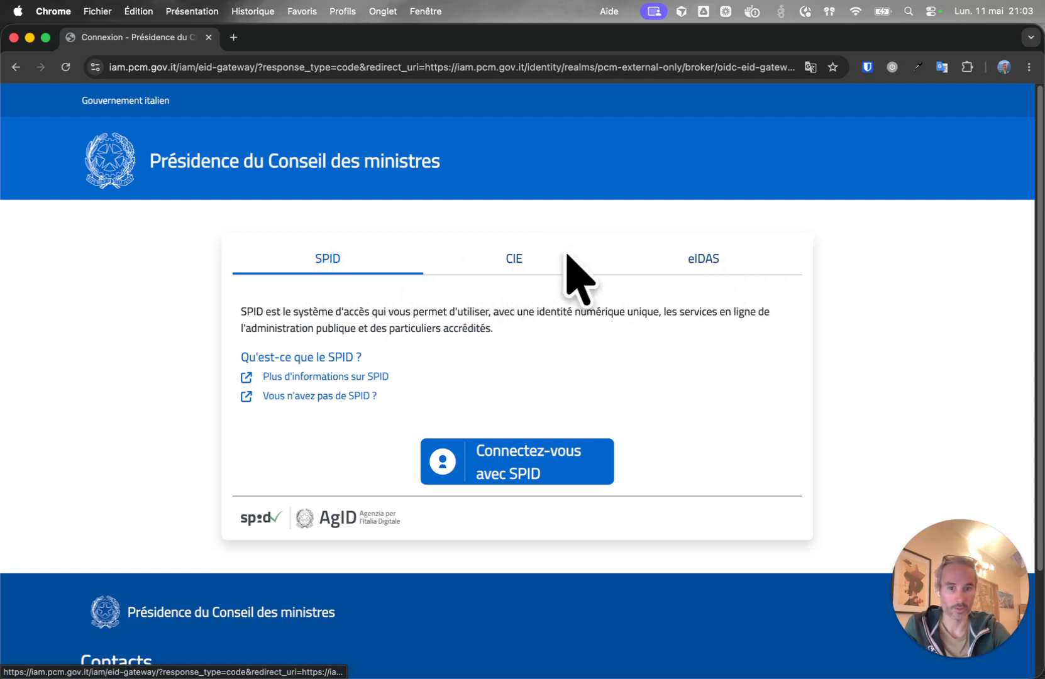
{"action": "left_click", "coordinate": [709, 258]}
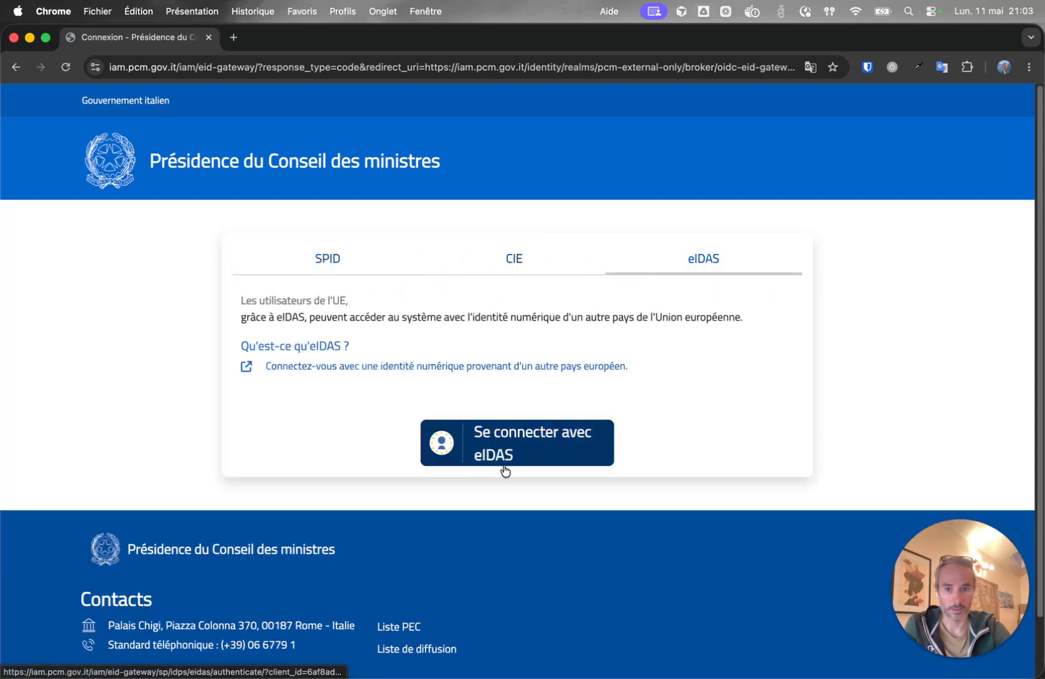
{"action": "left_click", "coordinate": [516, 441]}
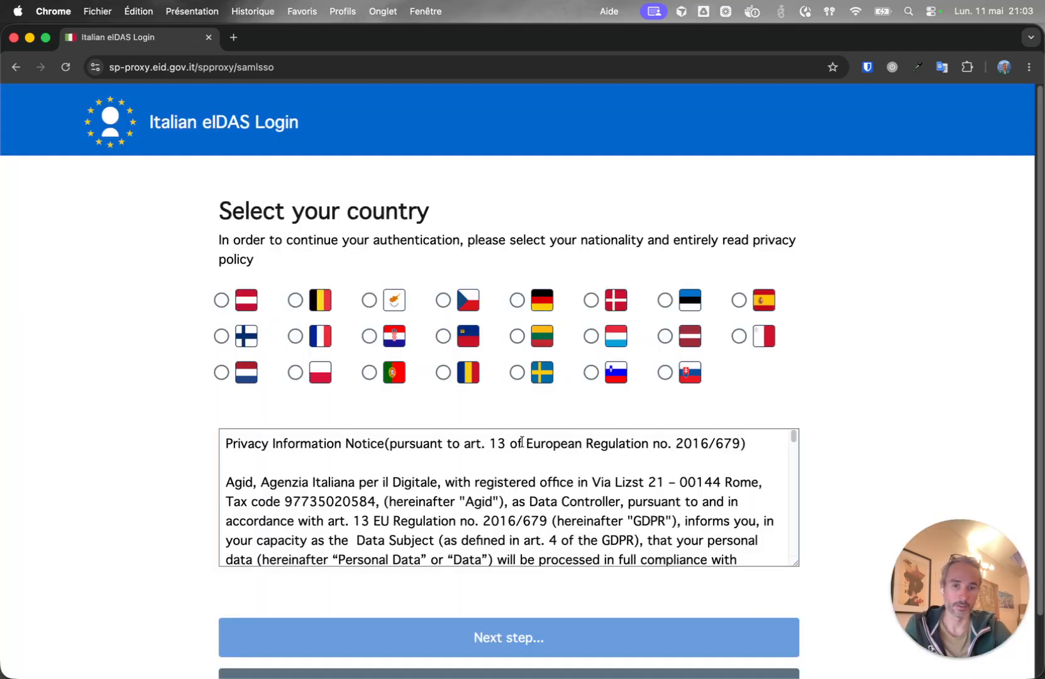
Select France as the nationality and continue to the French identity provider.
{"action": "left_click", "coordinate": [295, 336]}
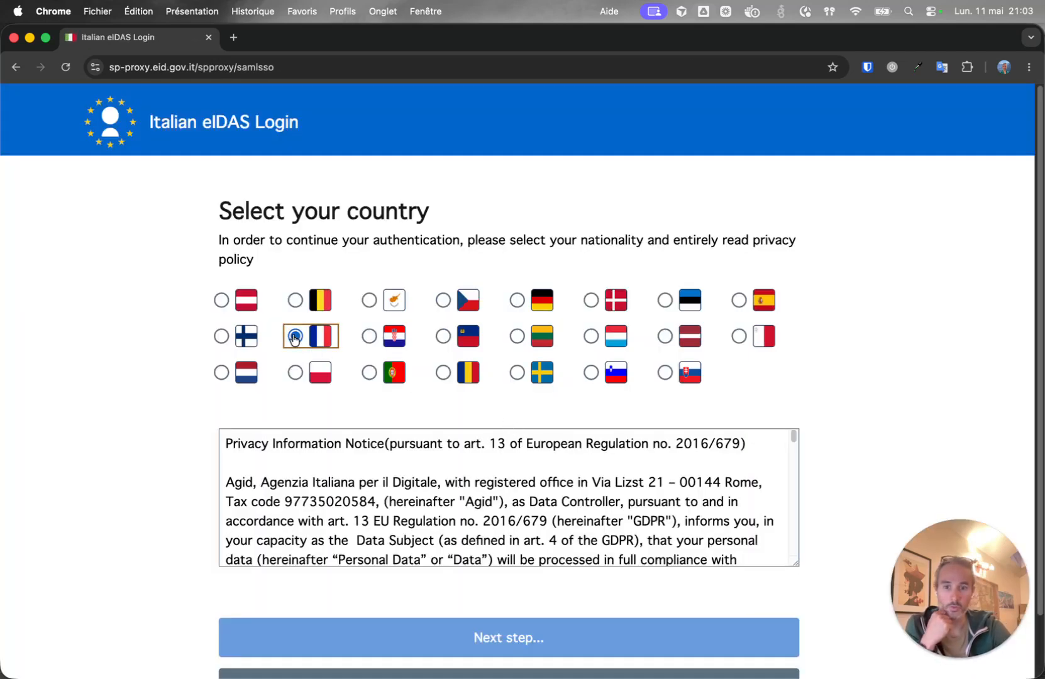
{"action": "left_click_drag", "start_coordinate": [792, 440], "coordinate": [800, 592]}
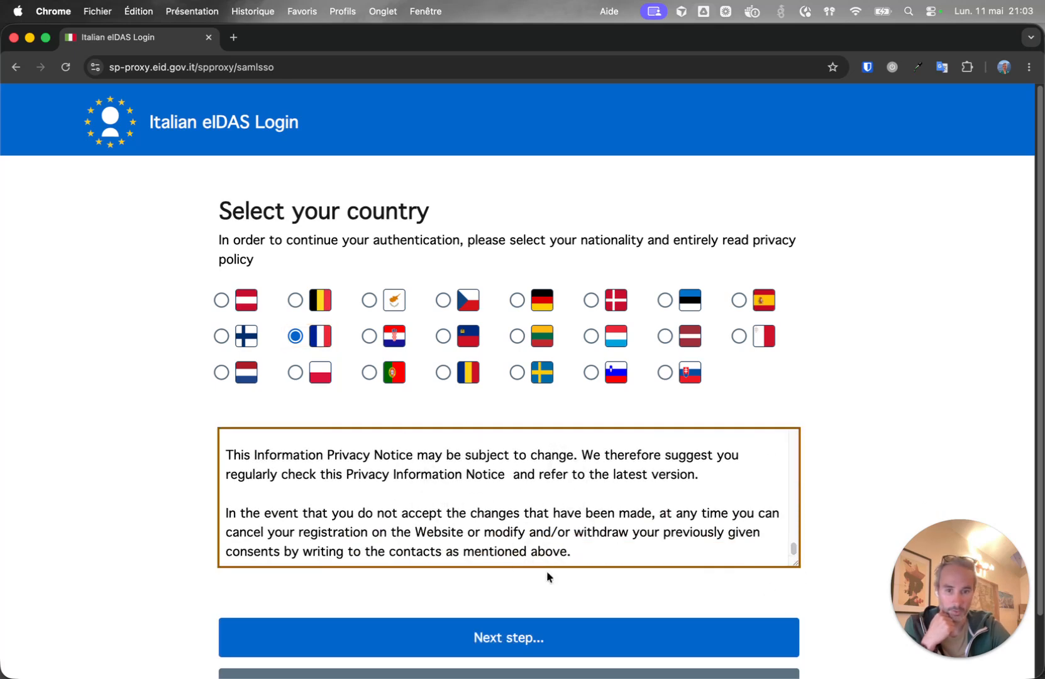
{"action": "scroll", "coordinate": [568, 596], "scroll_direction": "down", "scroll_amount": 1}
{"action": "left_click", "coordinate": [521, 613]}
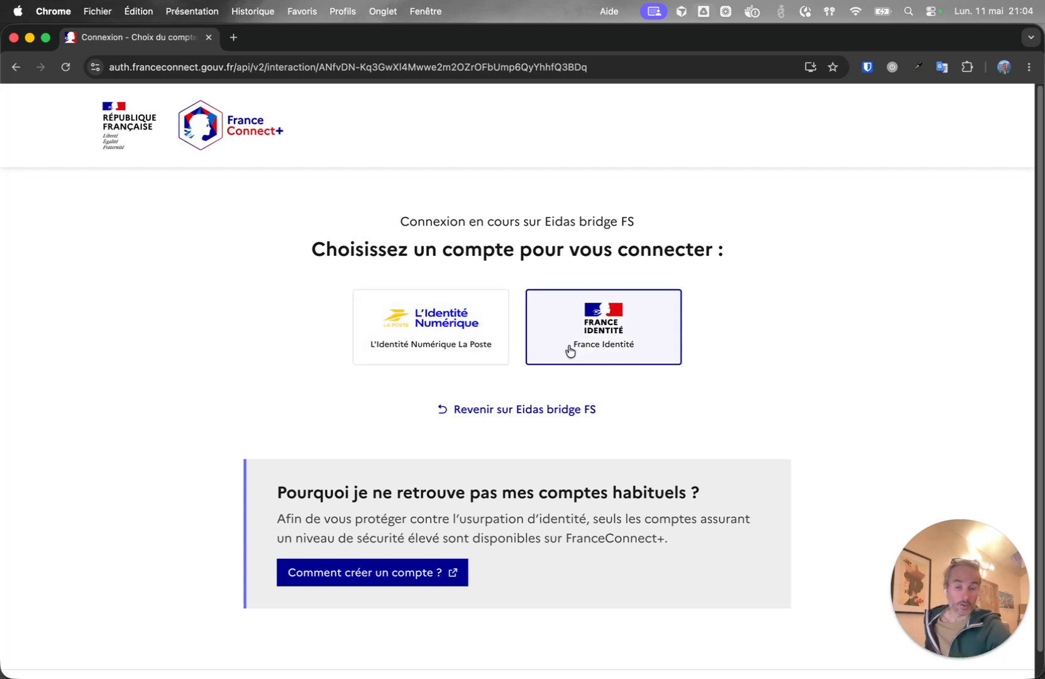
Identify through L'Identité Numérique La Poste by submitting your mobile number.
{"action": "left_click", "coordinate": [438, 336]}
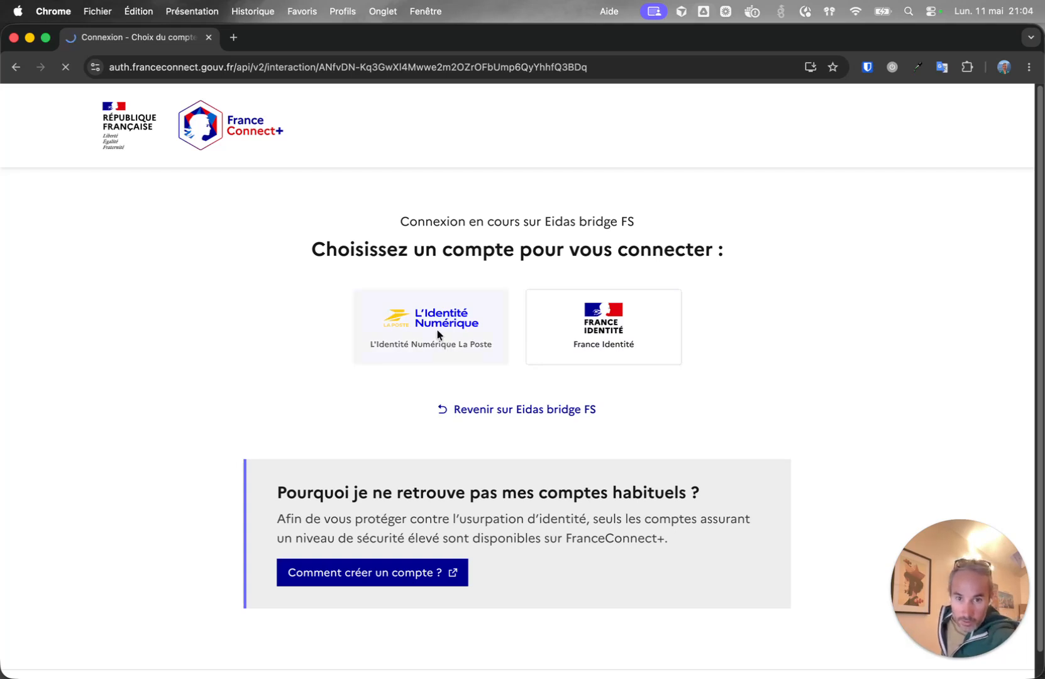
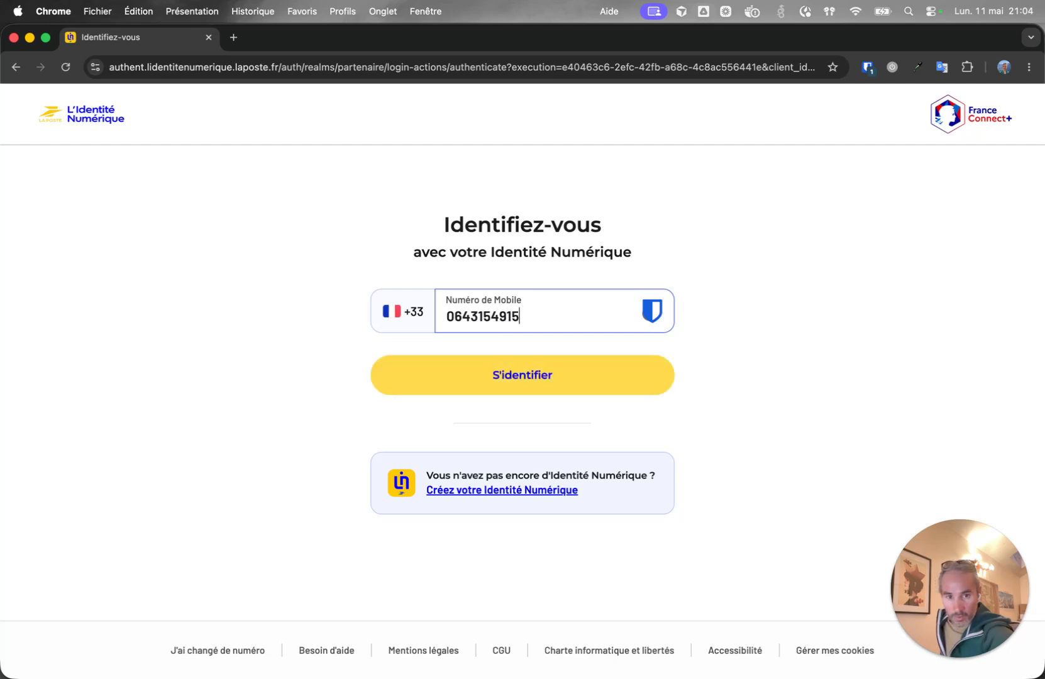
{"action": "left_click", "coordinate": [564, 391]}
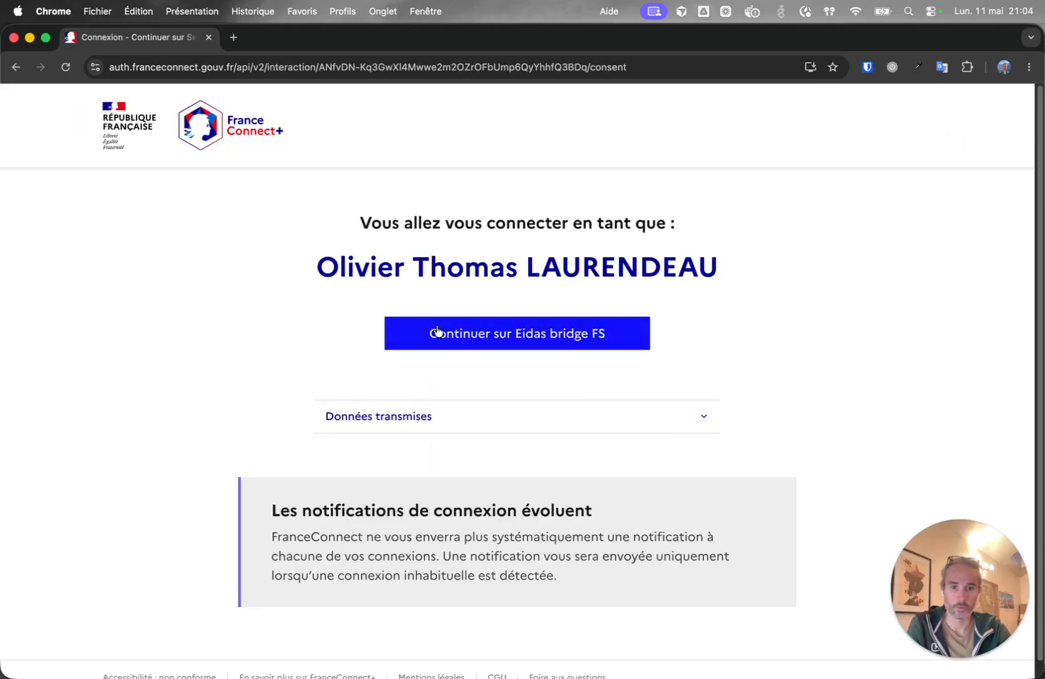
Continue to Eidas bridge FS and enter the portal as an already-registered user.
{"action": "left_click", "coordinate": [544, 335]}
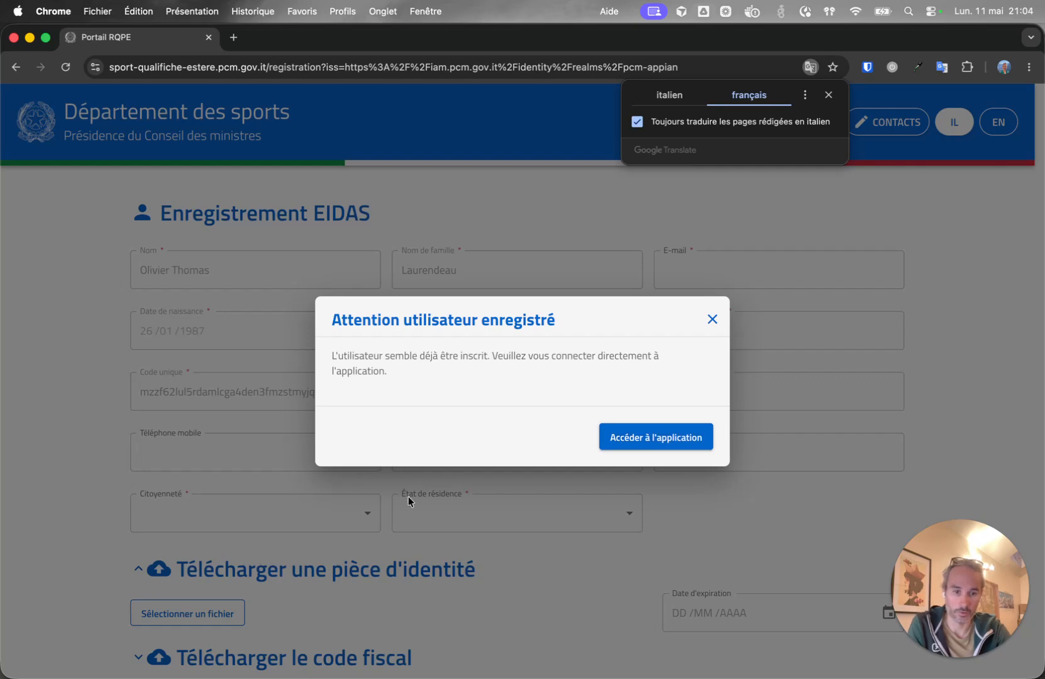
{"action": "left_click", "coordinate": [672, 440]}
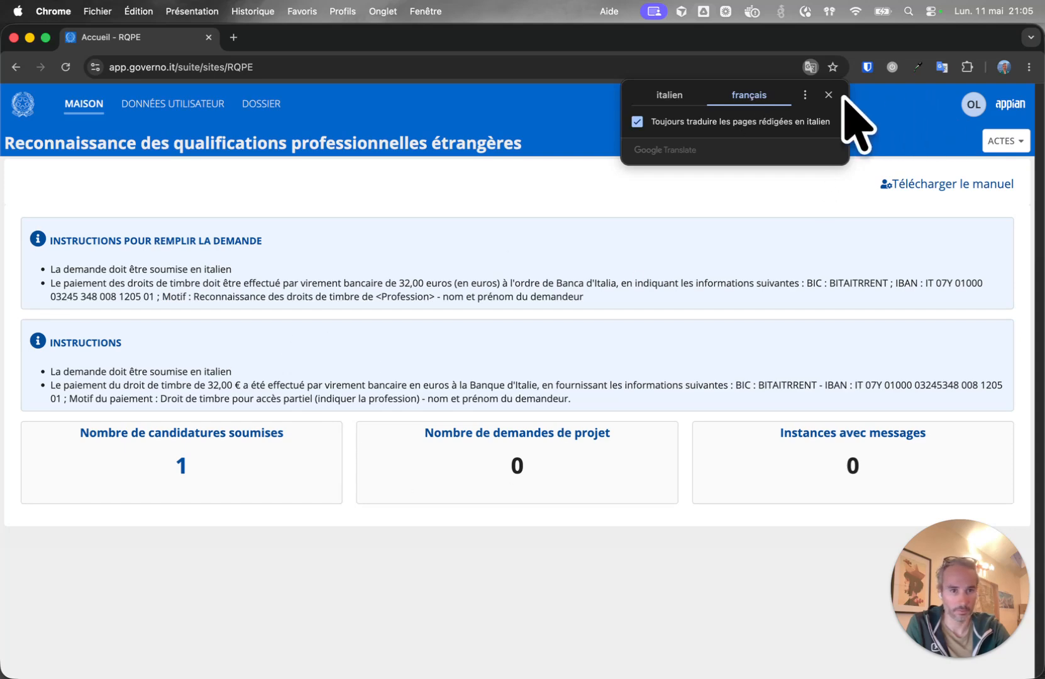
Start a new 'Déclaration préventive…' instance and answer OUI to personal data processing consent.
{"action": "left_click", "coordinate": [829, 95]}
{"action": "left_click", "coordinate": [1005, 140]}
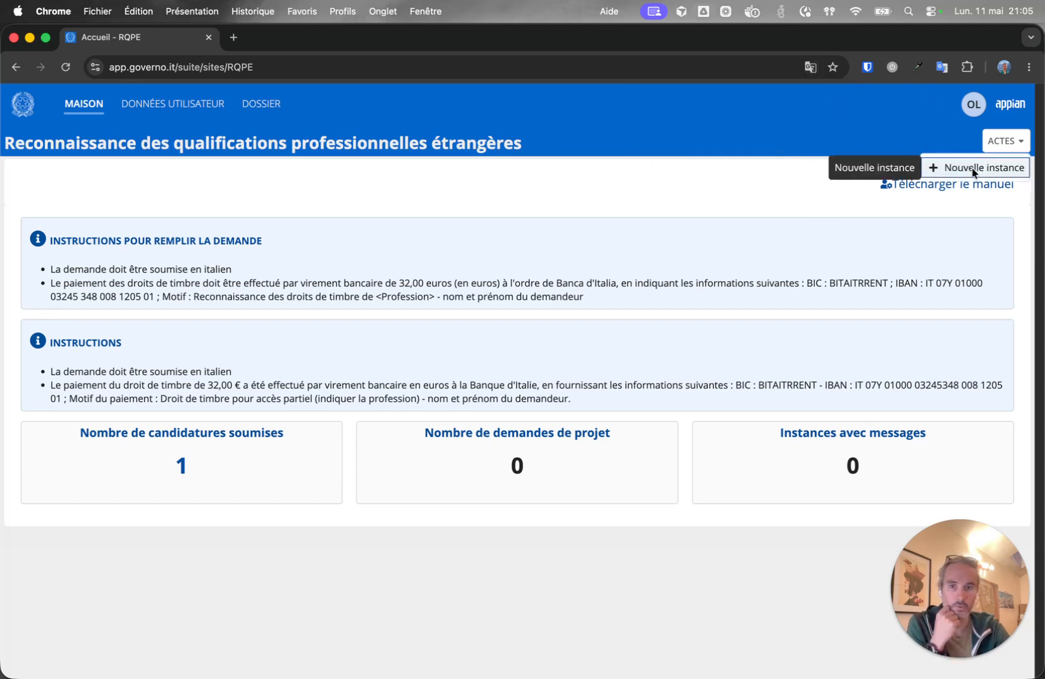
{"action": "left_click", "coordinate": [973, 169]}
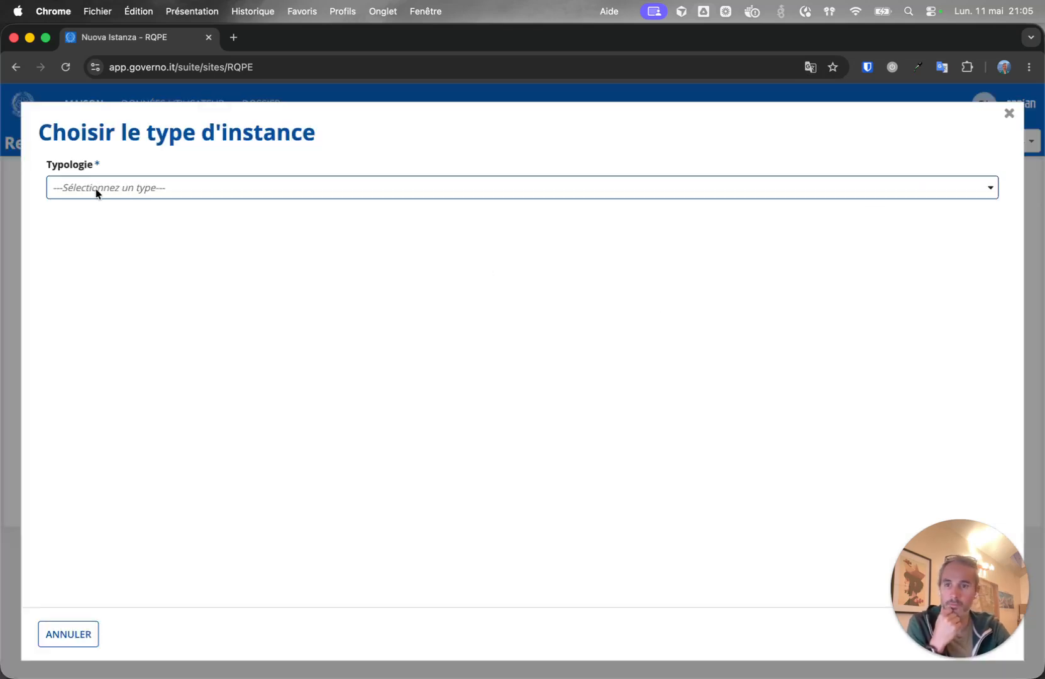
{"action": "left_click", "coordinate": [118, 187]}
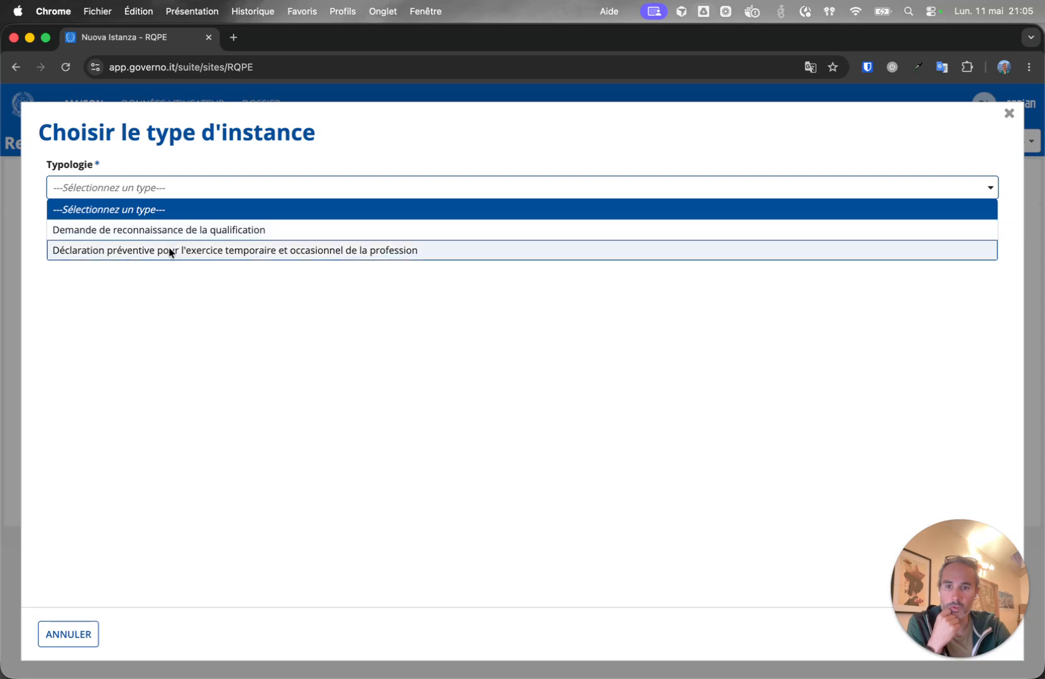
{"action": "left_click", "coordinate": [212, 250]}
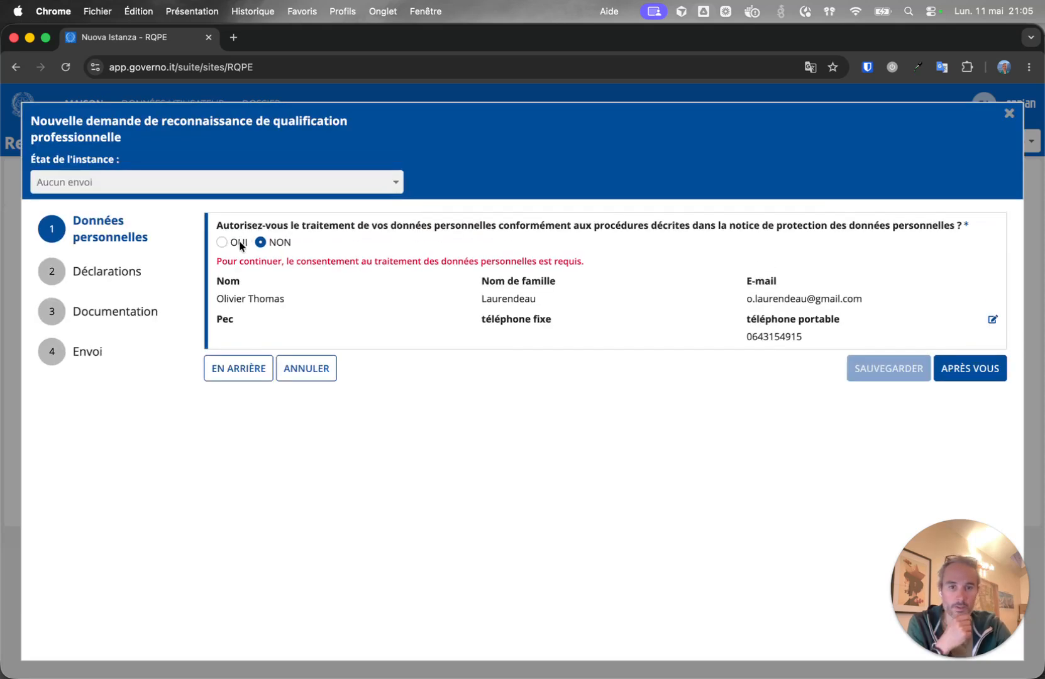
{"action": "left_click", "coordinate": [230, 243]}
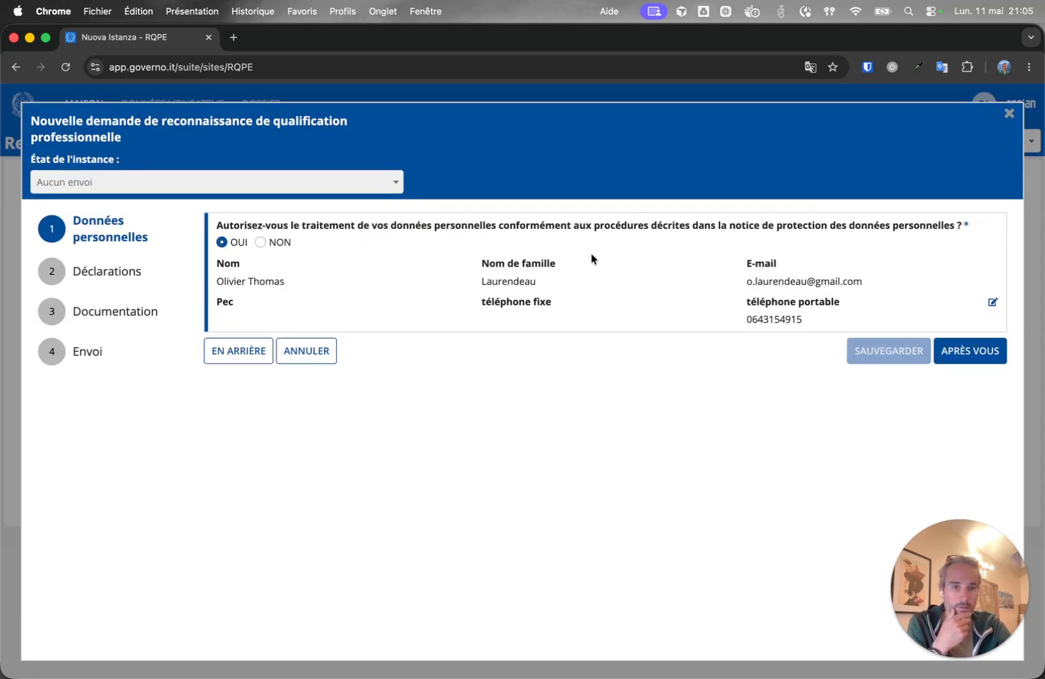
On the Déclarations step, set the year to 2027 and the first region to Vallée d'Aosta.
{"action": "left_click", "coordinate": [969, 353]}
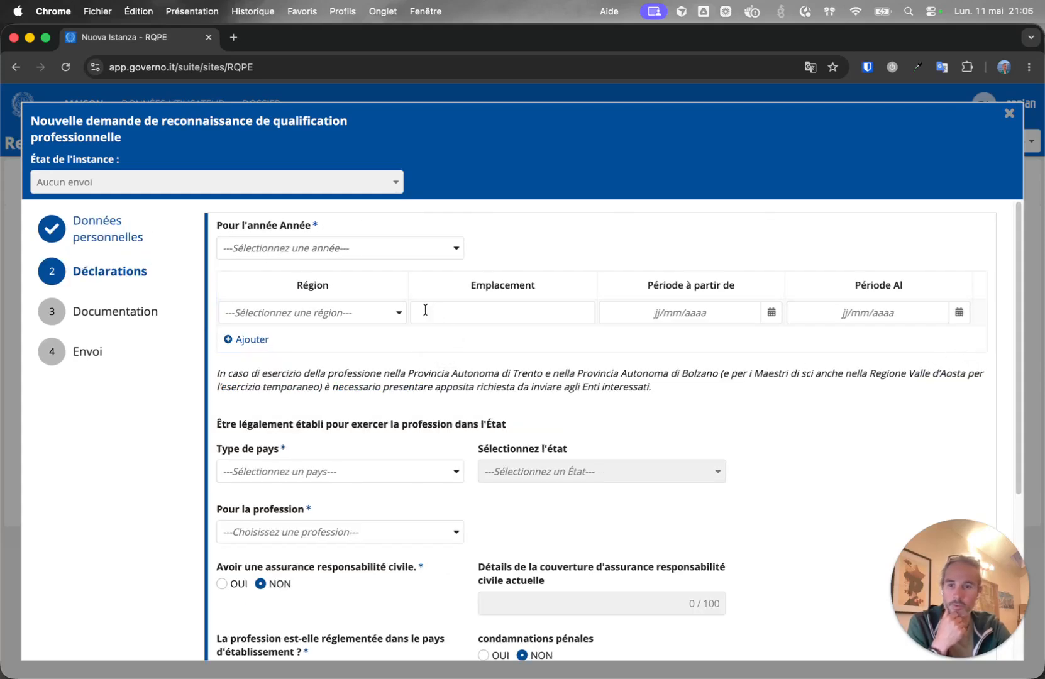
{"action": "left_click", "coordinate": [420, 248]}
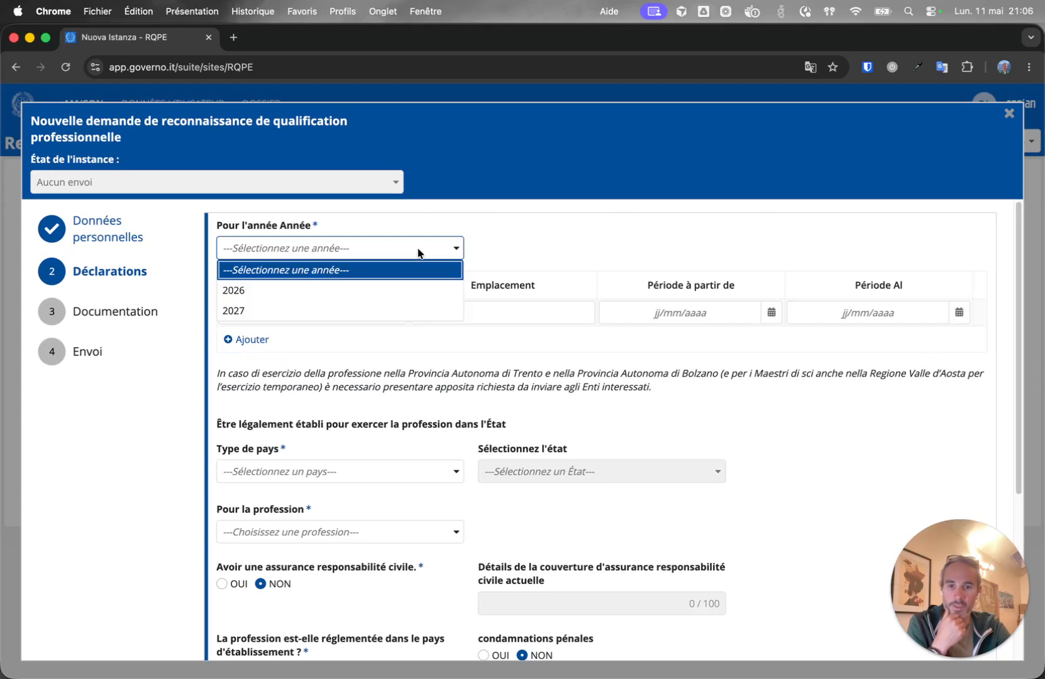
{"action": "left_click", "coordinate": [315, 308]}
{"action": "left_click", "coordinate": [358, 314]}
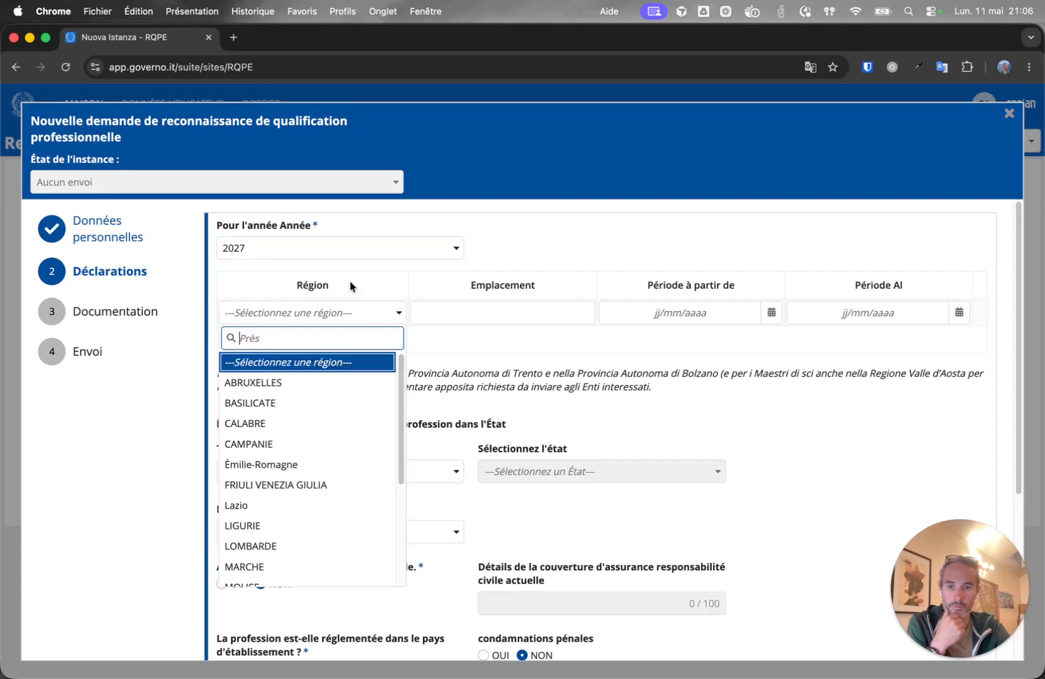
{"action": "scroll", "coordinate": [302, 440], "scroll_direction": "down", "scroll_amount": 3}
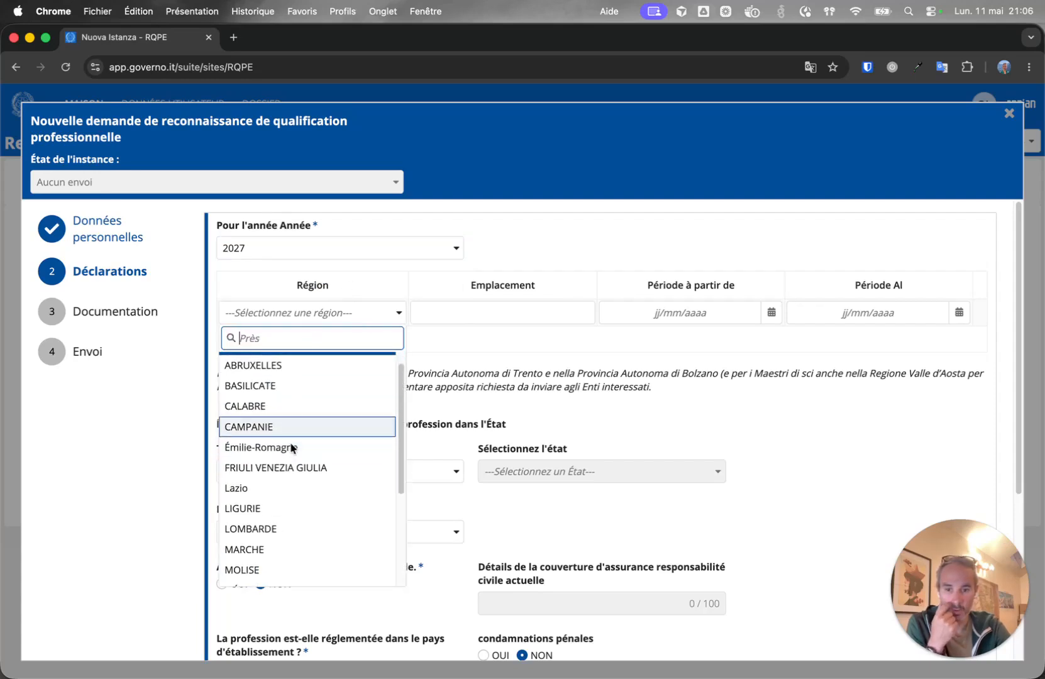
{"action": "scroll", "coordinate": [302, 436], "scroll_direction": "down", "scroll_amount": 3}
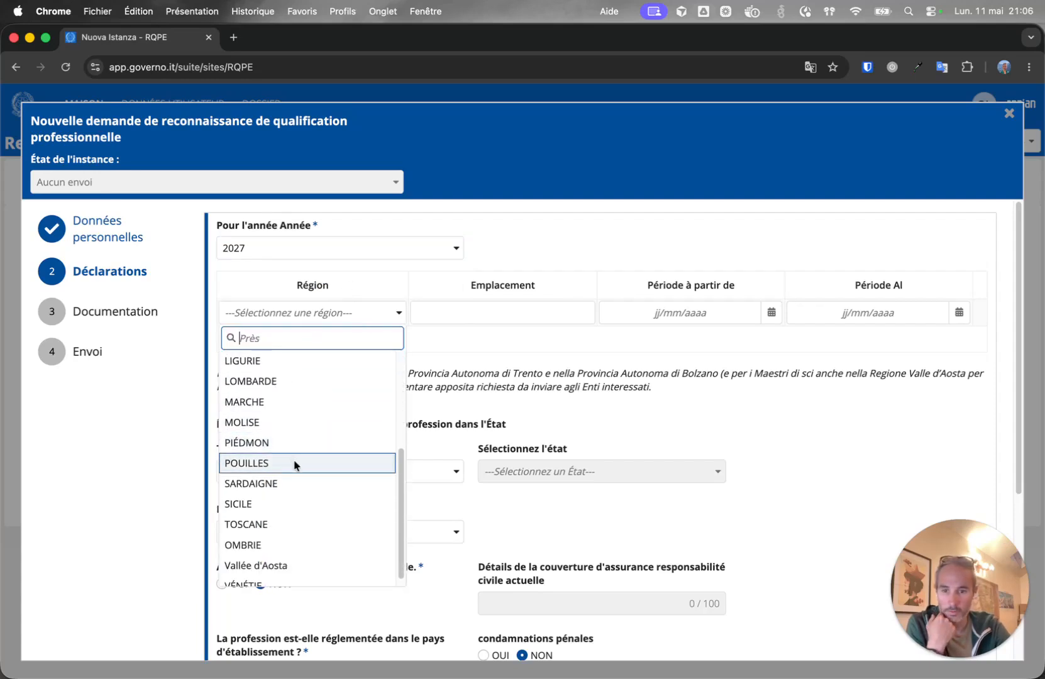
{"action": "scroll", "coordinate": [293, 469], "scroll_direction": "down", "scroll_amount": 1}
{"action": "left_click", "coordinate": [289, 555]}
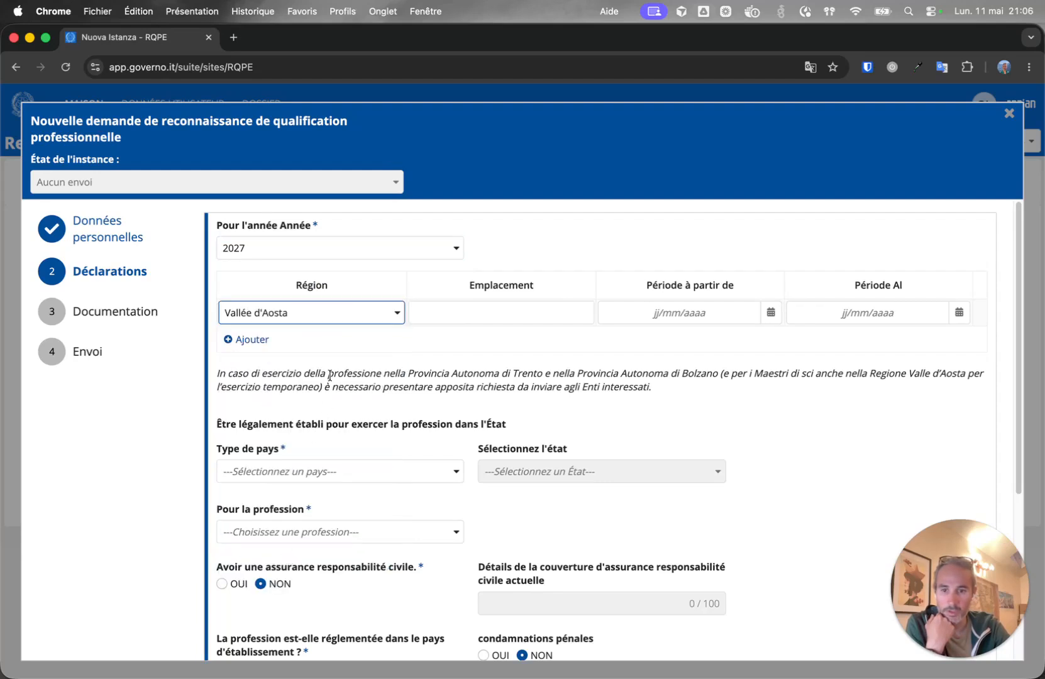
{"action": "left_click", "coordinate": [541, 317]}
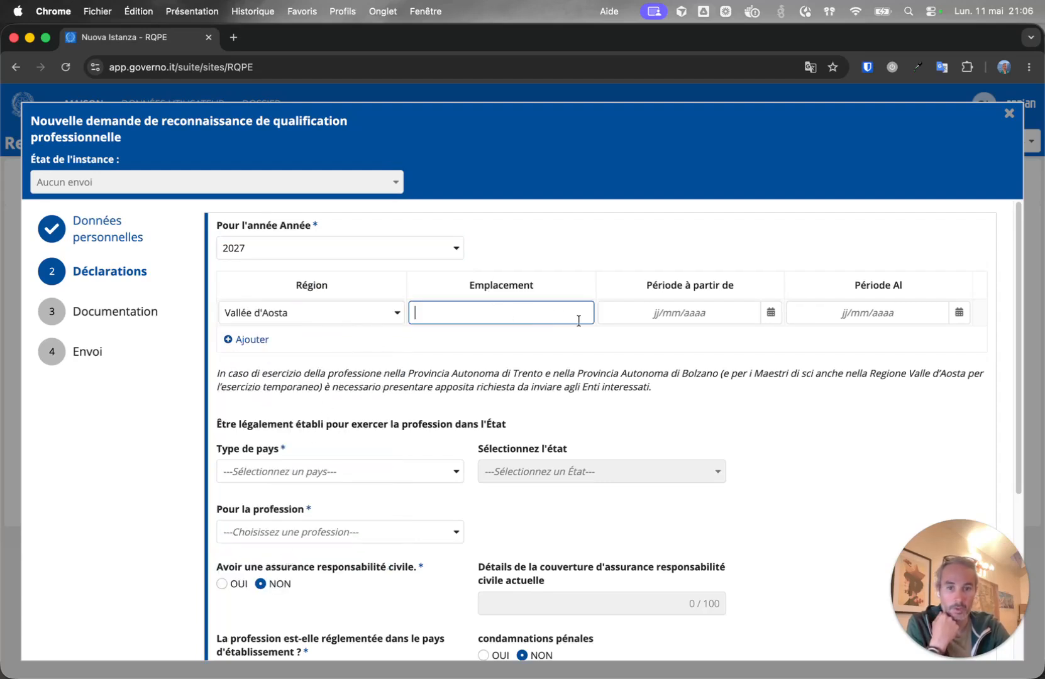
{"action": "left_click", "coordinate": [712, 313]}
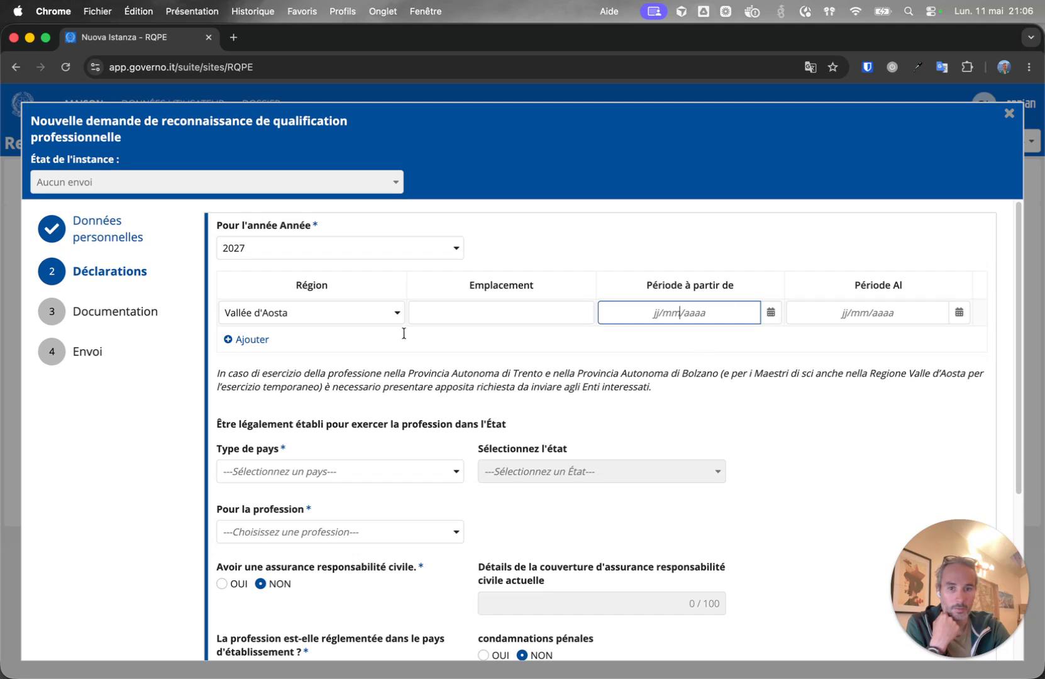
Add a second region row and set it to PIÉDMON.
{"action": "left_click", "coordinate": [288, 339]}
{"action": "left_click", "coordinate": [291, 351]}
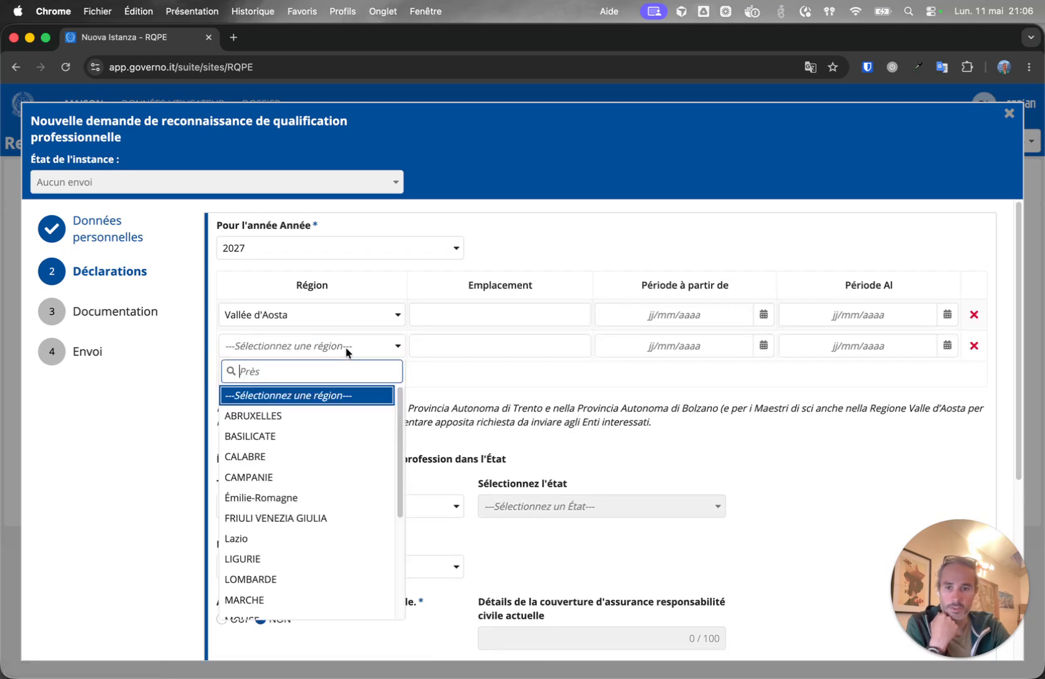
{"action": "scroll", "coordinate": [296, 506], "scroll_direction": "down", "scroll_amount": 3}
{"action": "left_click", "coordinate": [252, 481]}
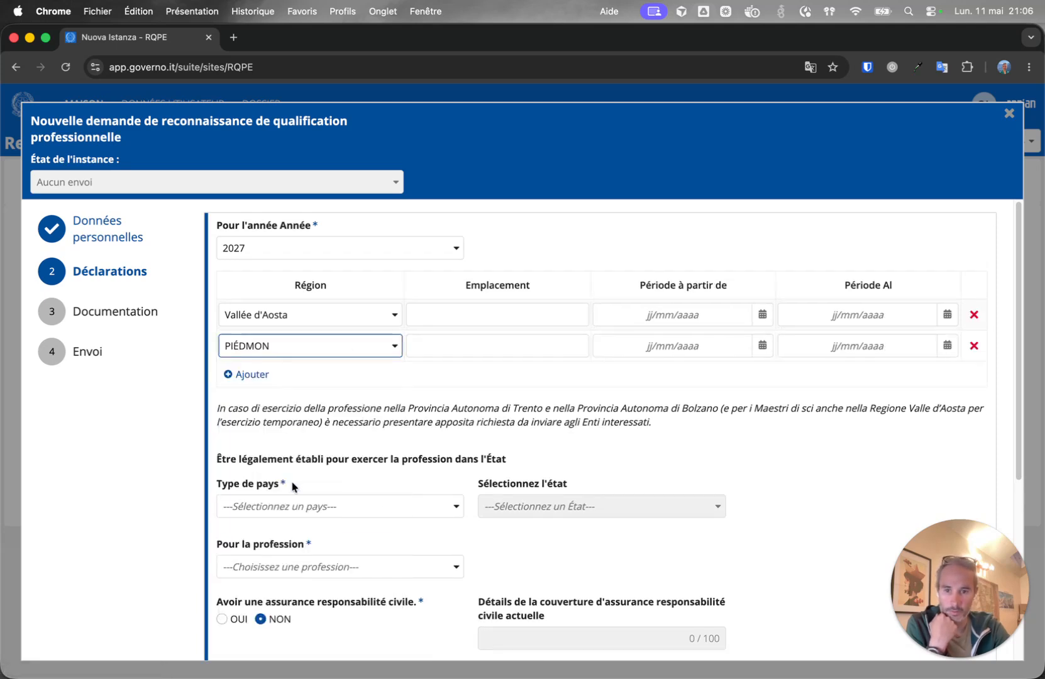
{"action": "scroll", "coordinate": [355, 396], "scroll_direction": "down", "scroll_amount": 5}
{"action": "scroll", "coordinate": [358, 447], "scroll_direction": "up", "scroll_amount": 5}
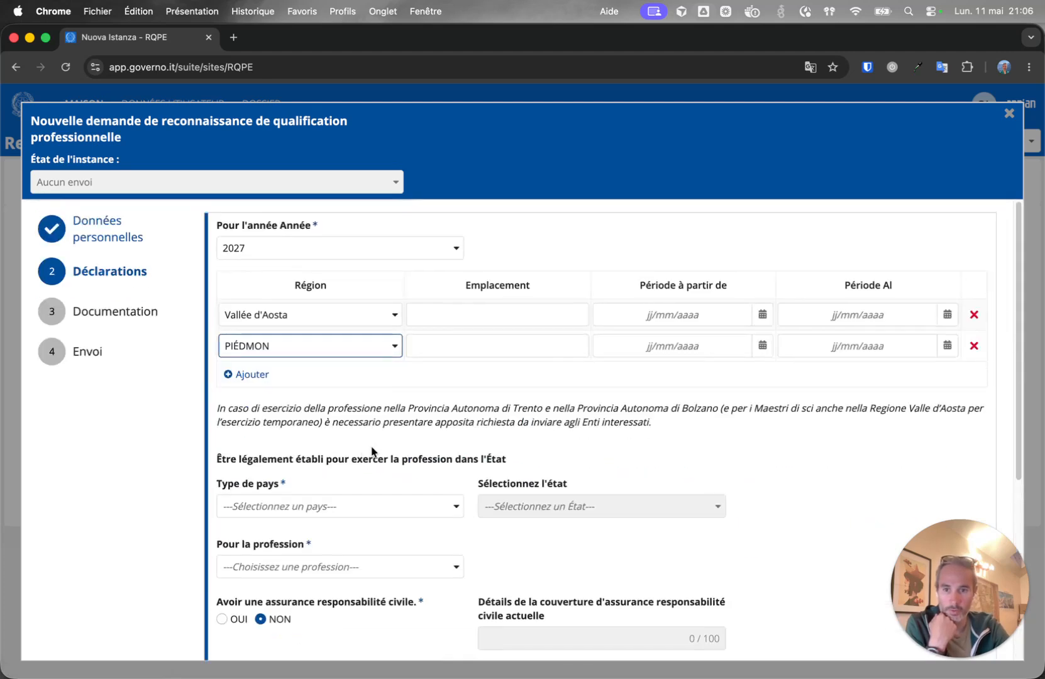
{"action": "scroll", "coordinate": [359, 434], "scroll_direction": "down", "scroll_amount": 3}
{"action": "left_click", "coordinate": [363, 397]}
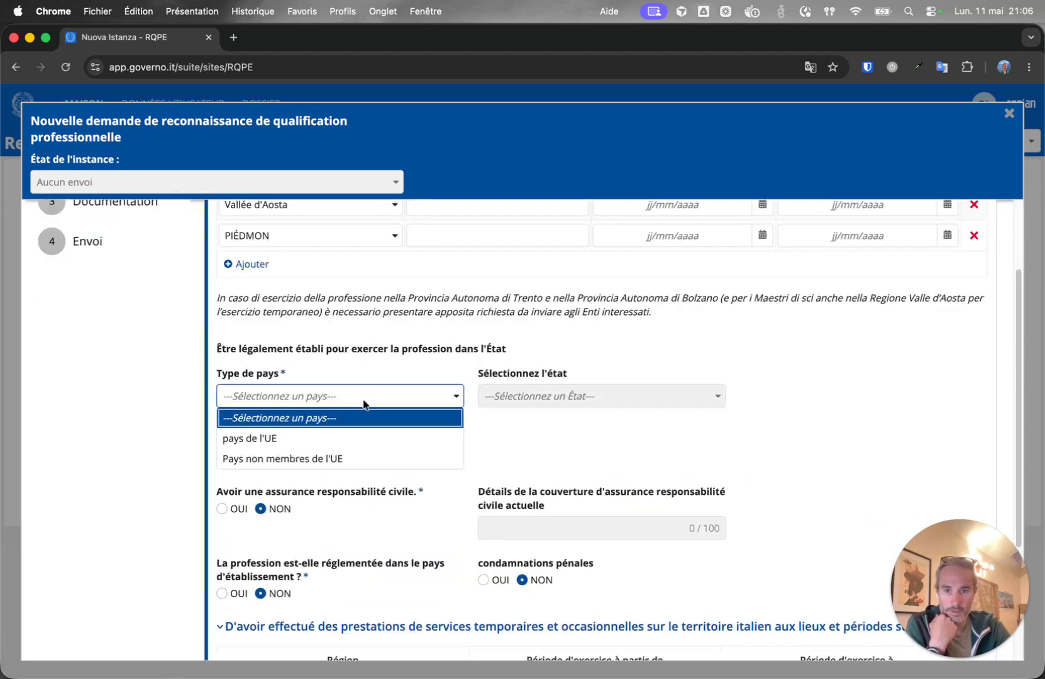
Set country type to pays de l'UE, State France, profession Guides de montagne en devenir.
{"action": "left_click", "coordinate": [334, 439]}
{"action": "left_click", "coordinate": [551, 396]}
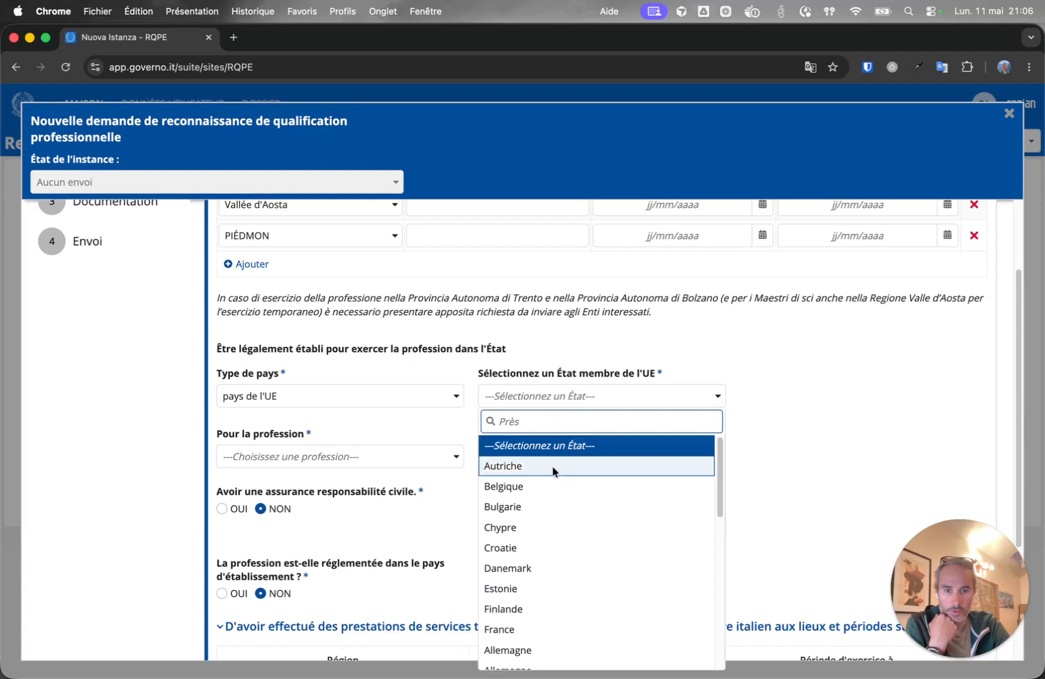
{"action": "type", "text": "f"}
{"action": "left_click", "coordinate": [534, 468]}
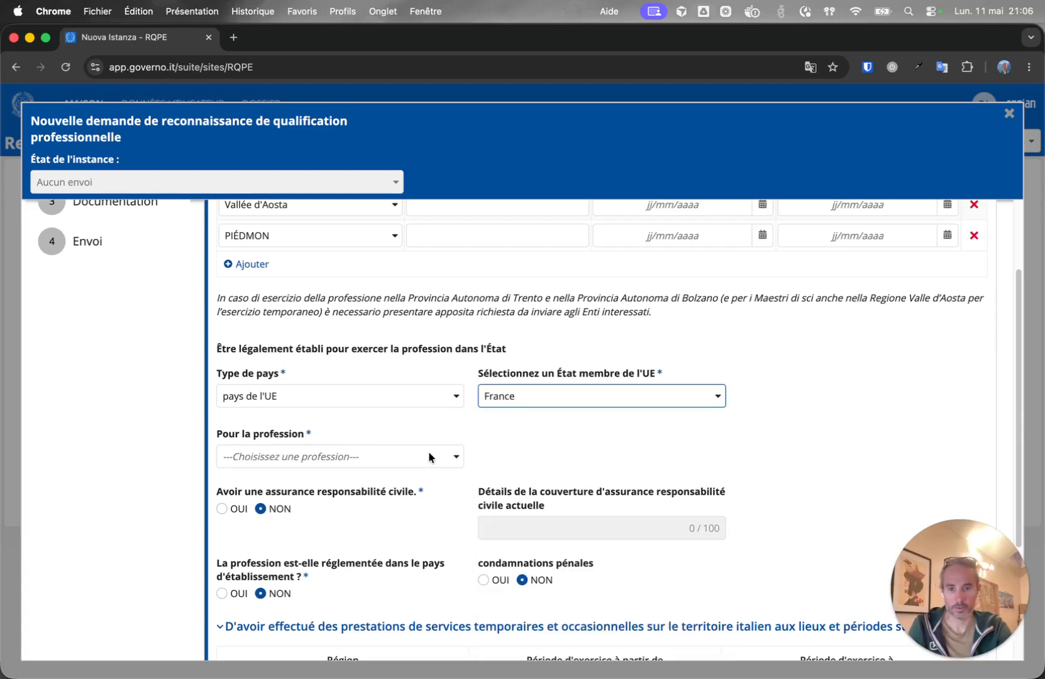
{"action": "left_click", "coordinate": [353, 464]}
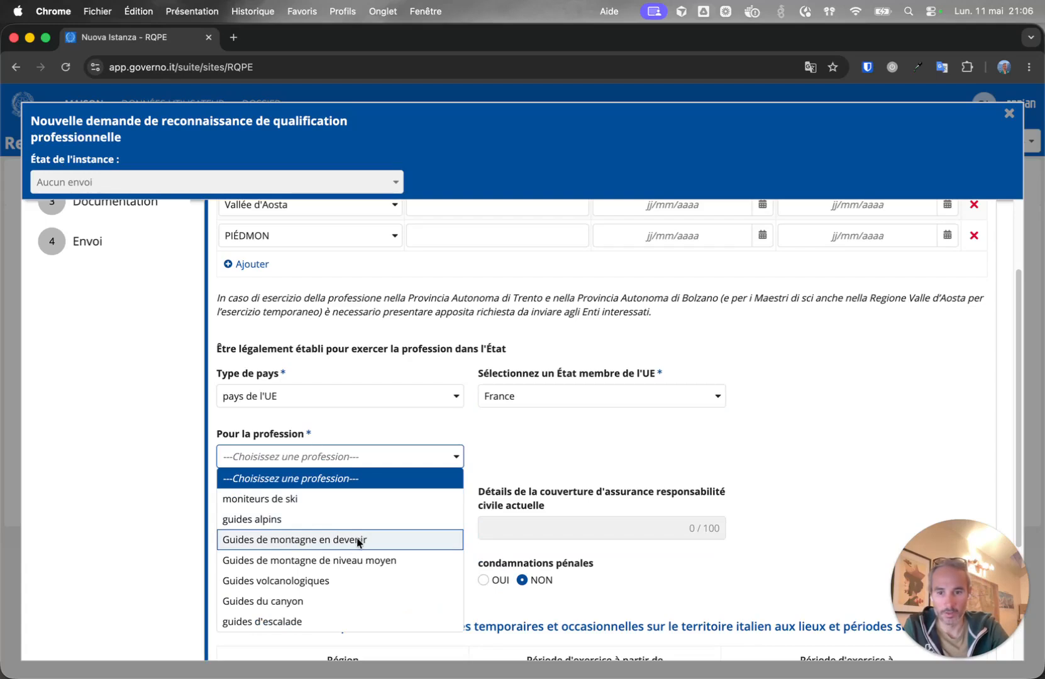
{"action": "left_click", "coordinate": [355, 538]}
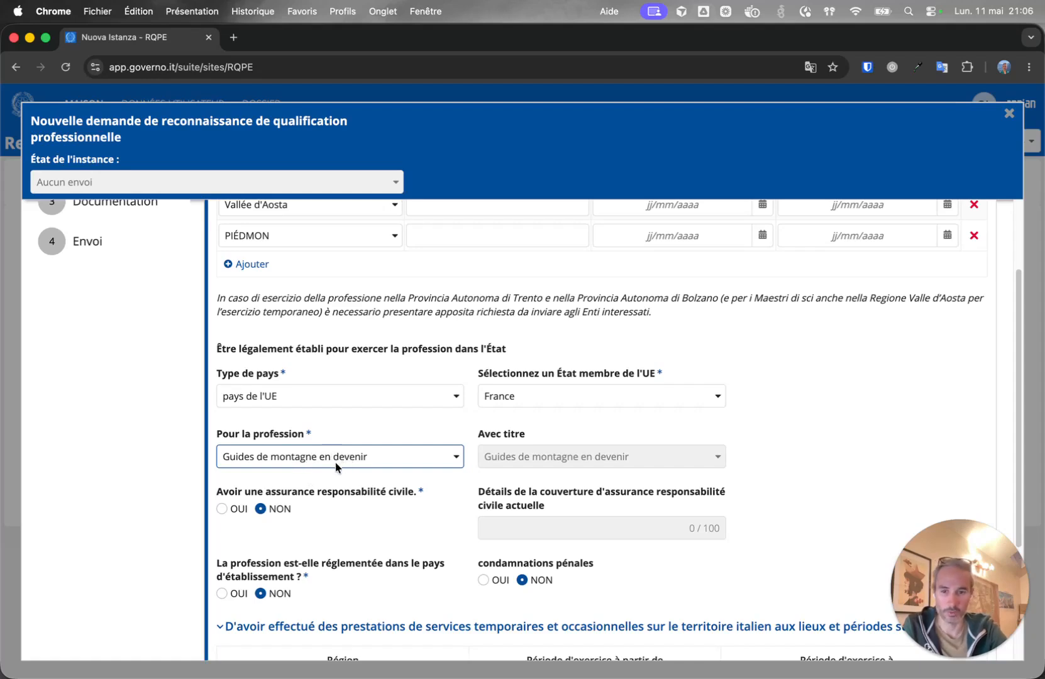
Declare civil liability insurance with its policy details and mark the profession as regulated (OUI).
{"action": "left_click", "coordinate": [234, 510]}
{"action": "scroll", "coordinate": [478, 478], "scroll_direction": "down", "scroll_amount": 2}
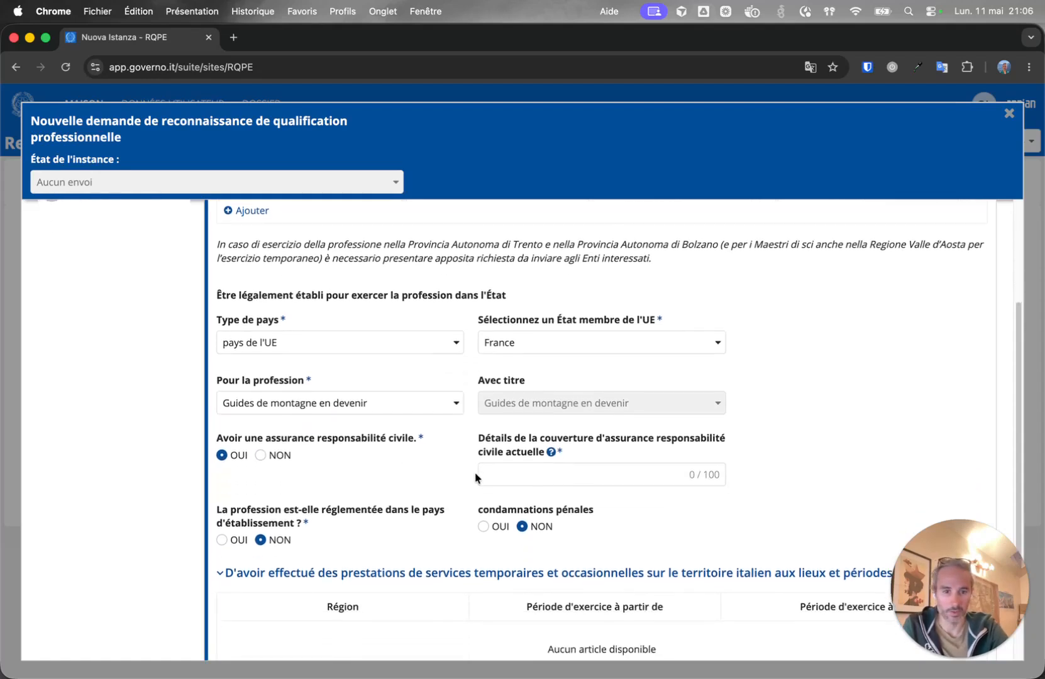
{"action": "left_click", "coordinate": [589, 457]}
{"action": "left_click", "coordinate": [585, 487]}
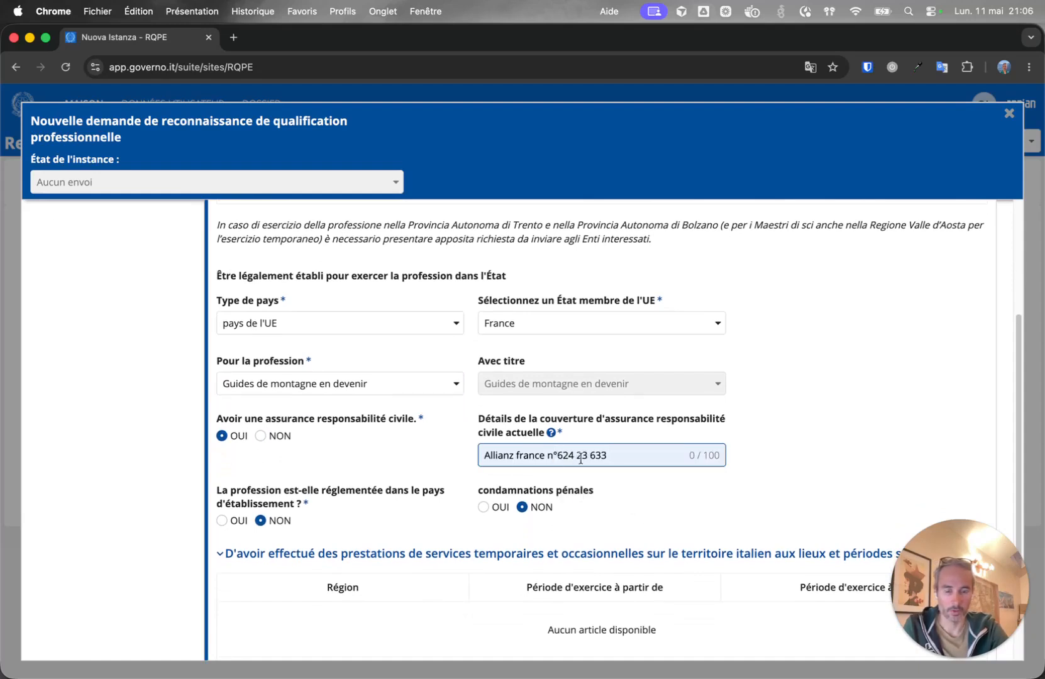
{"action": "triple_click", "coordinate": [561, 449]}
{"action": "left_click", "coordinate": [413, 465]}
{"action": "scroll", "coordinate": [413, 467], "scroll_direction": "down", "scroll_amount": 3}
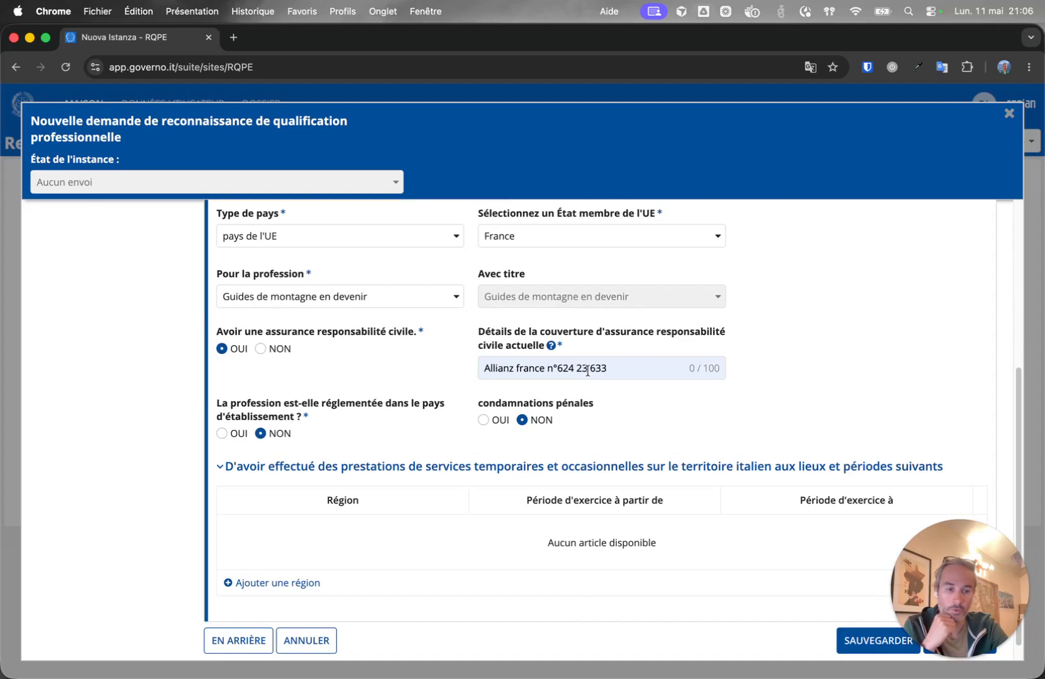
{"action": "left_click", "coordinate": [226, 437]}
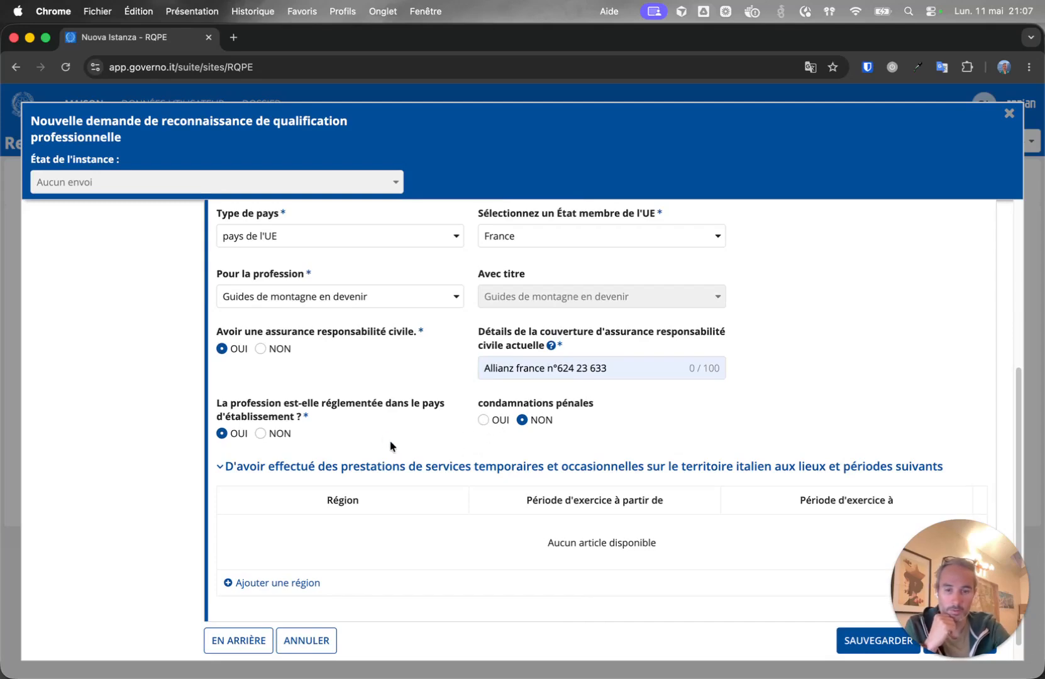
Save the declarations with SAUVEGARDER, returning to the home dashboard.
{"action": "scroll", "coordinate": [399, 450], "scroll_direction": "down", "scroll_amount": 1}
{"action": "scroll", "coordinate": [221, 450], "scroll_direction": "up", "scroll_amount": 4}
{"action": "scroll", "coordinate": [407, 527], "scroll_direction": "down", "scroll_amount": 4}
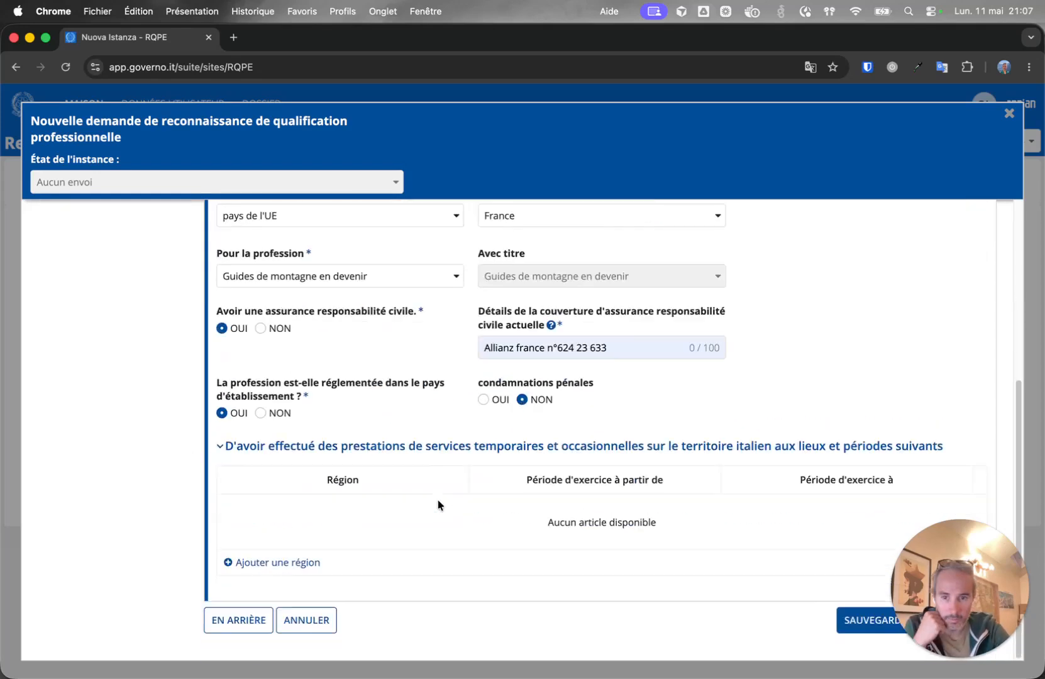
{"action": "left_click", "coordinate": [861, 622]}
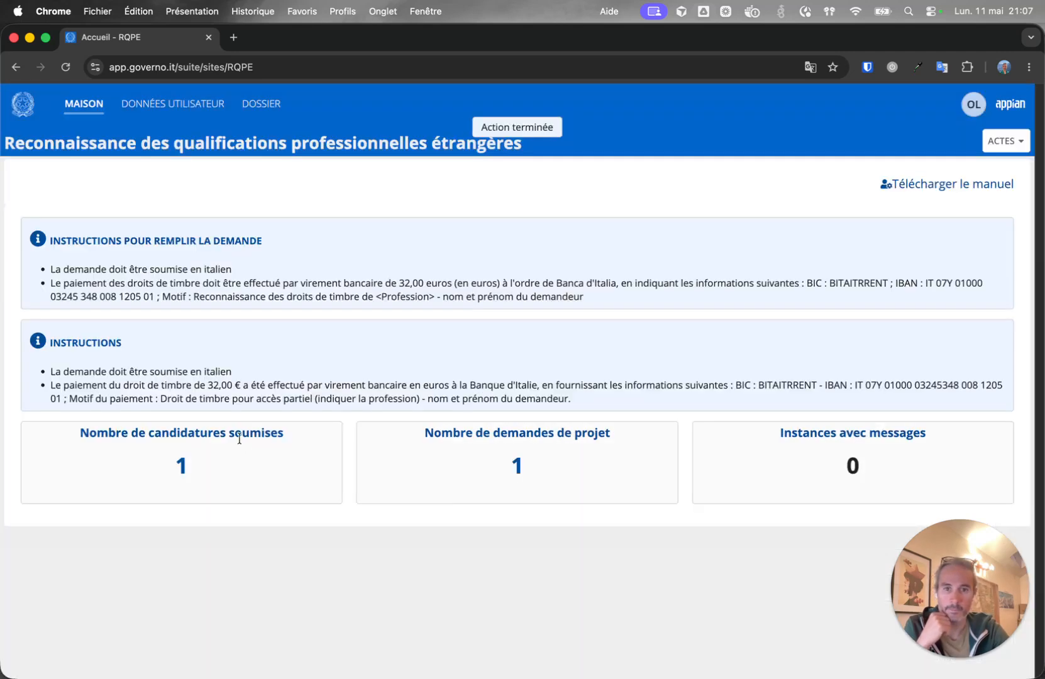
{"action": "left_click", "coordinate": [1005, 142]}
{"action": "left_click", "coordinate": [1006, 142]}
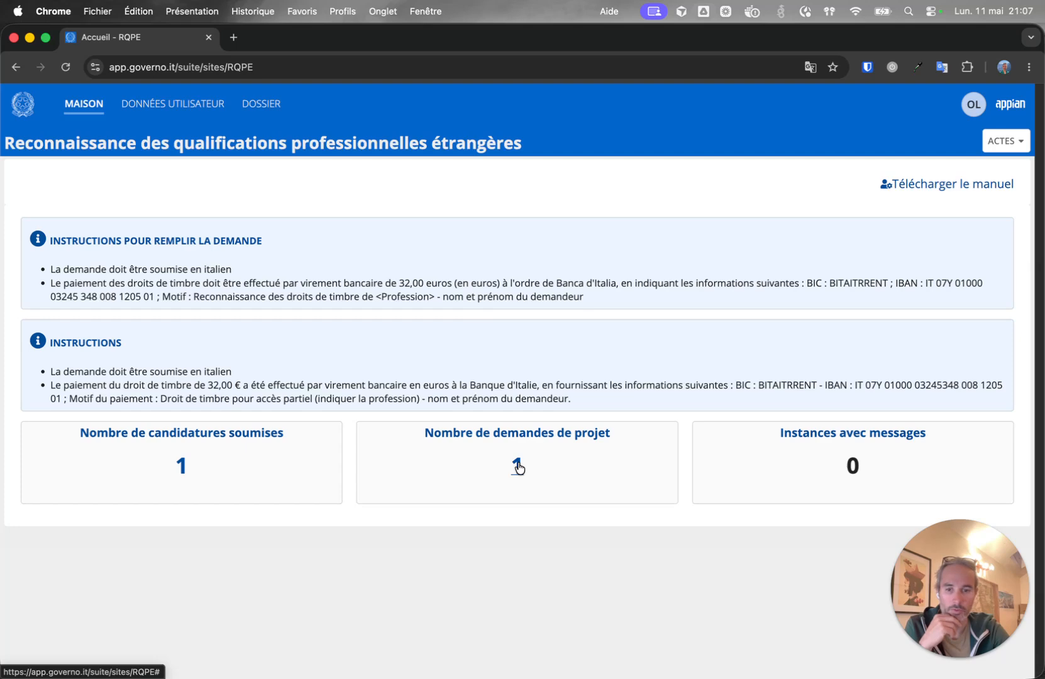
Reopen the draft via Instance de mise à jour and scroll through its saved declarations.
{"action": "left_click", "coordinate": [518, 467]}
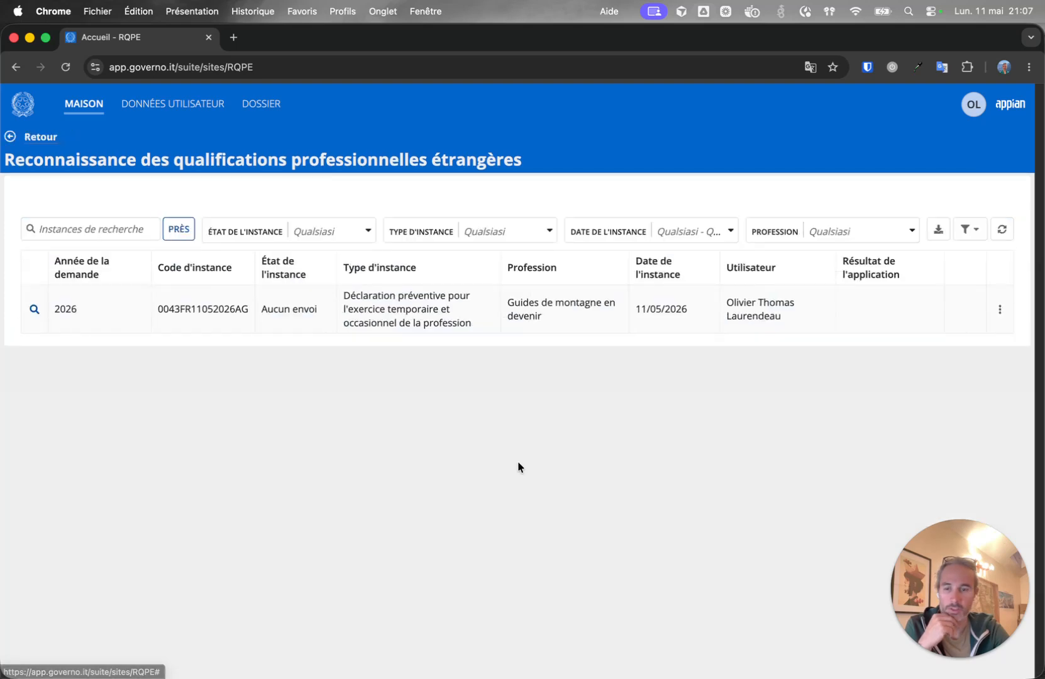
{"action": "left_click", "coordinate": [998, 309]}
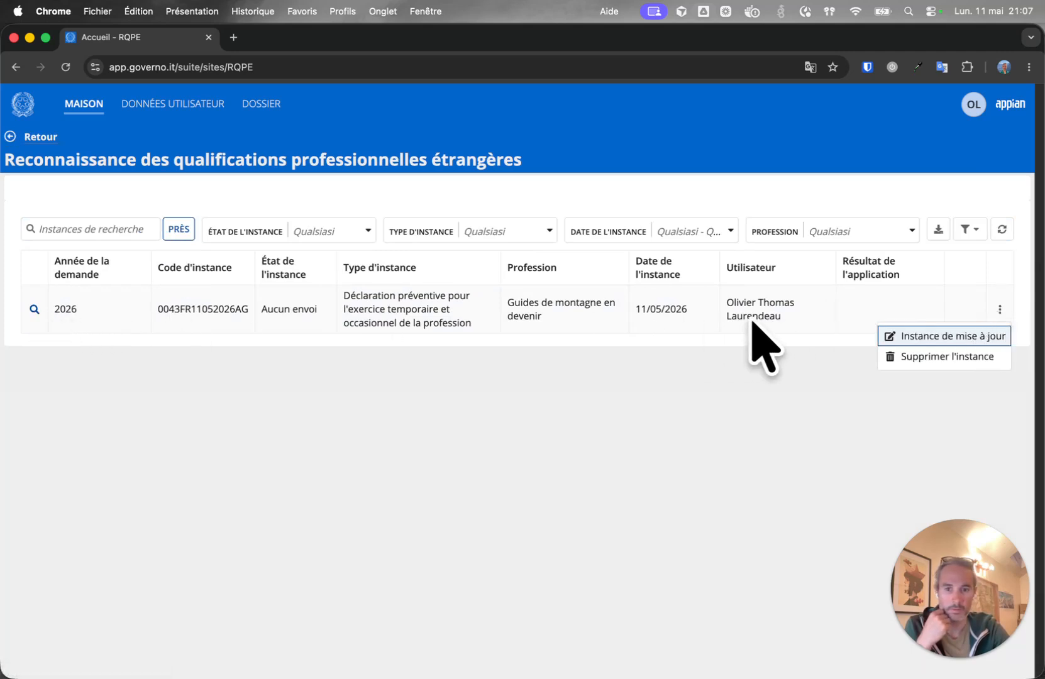
{"action": "left_click", "coordinate": [931, 335]}
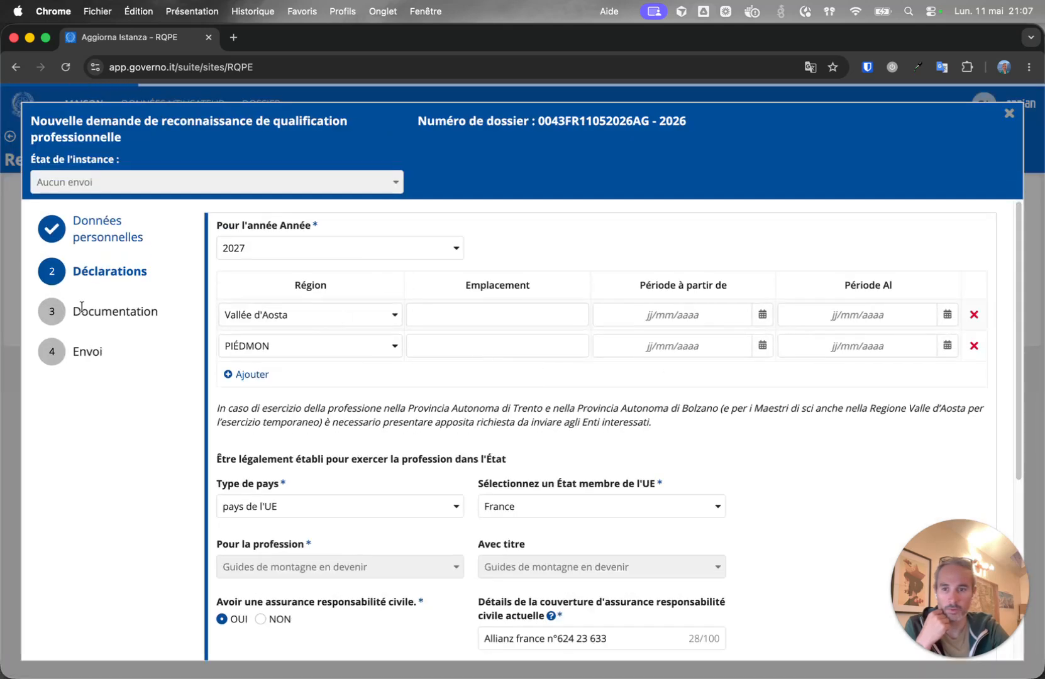
{"action": "scroll", "coordinate": [418, 433], "scroll_direction": "down", "scroll_amount": 5}
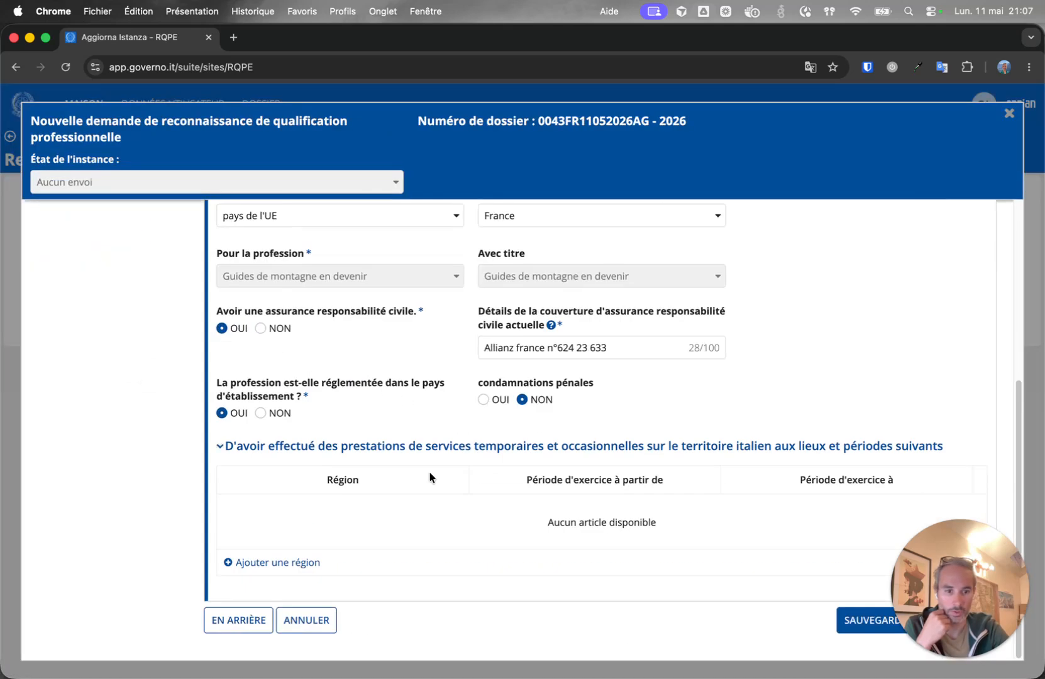
{"action": "left_click_drag", "start_coordinate": [968, 597], "coordinate": [88, 599]}
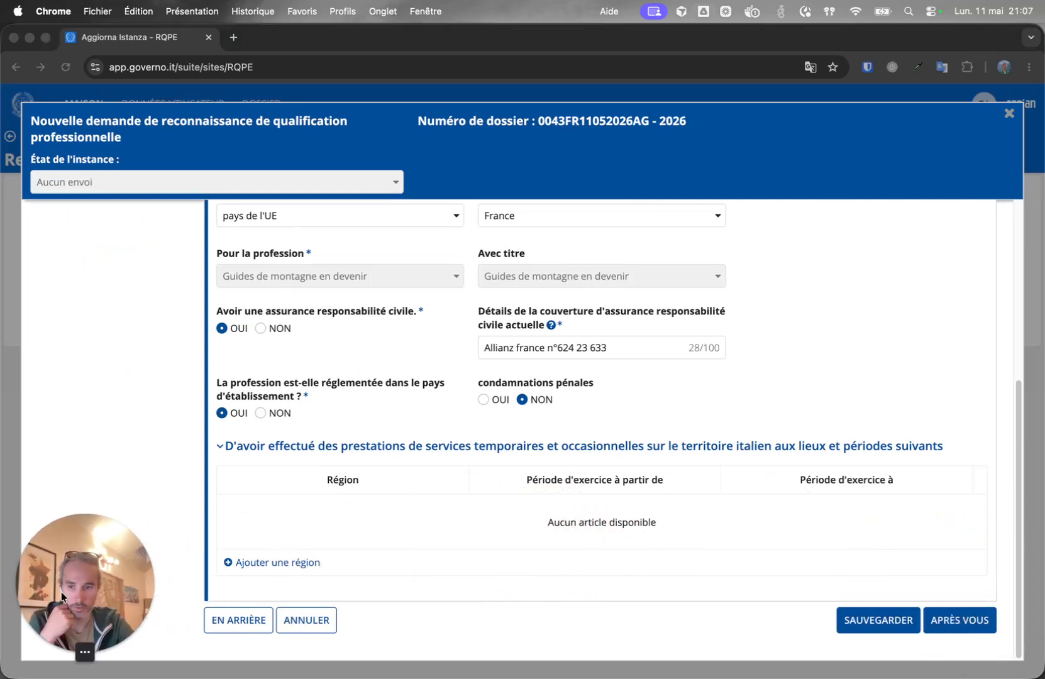
Advance to Documentation and view the details of the Diplôme professionnel obtenu document.
{"action": "left_click", "coordinate": [962, 623]}
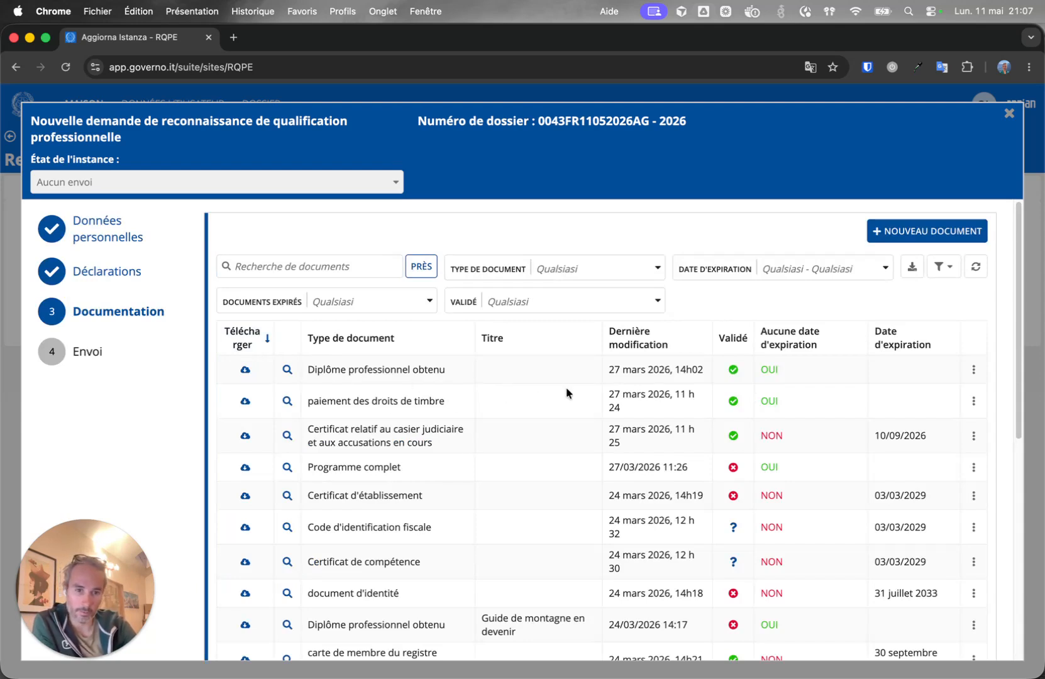
{"action": "scroll", "coordinate": [566, 390], "scroll_direction": "down", "scroll_amount": 2}
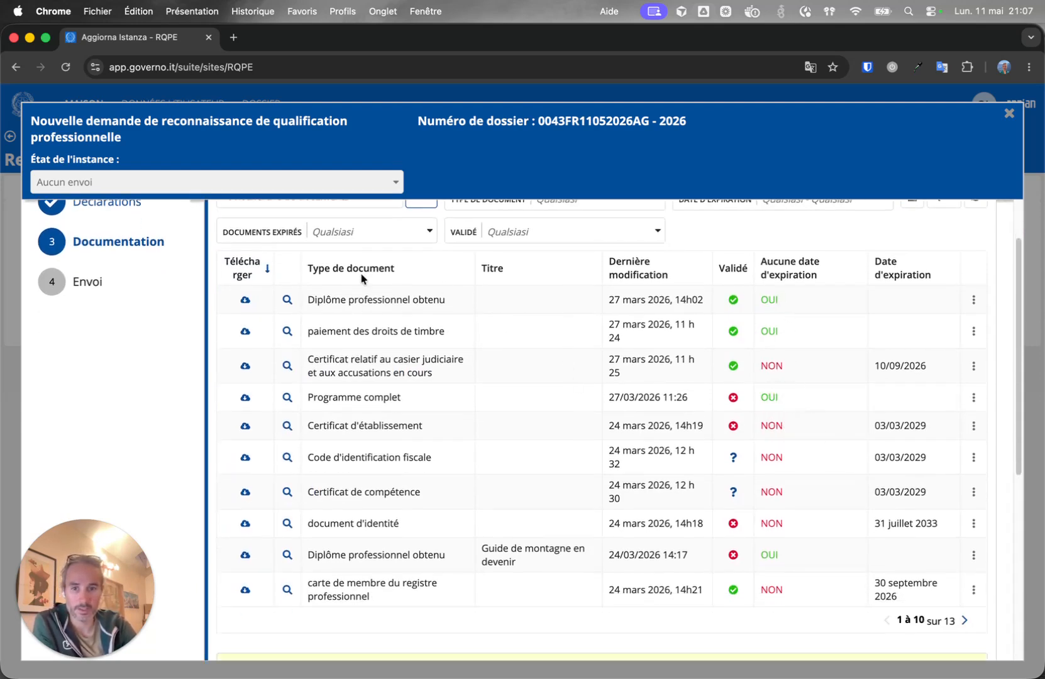
{"action": "scroll", "coordinate": [402, 327], "scroll_direction": "up", "scroll_amount": 1}
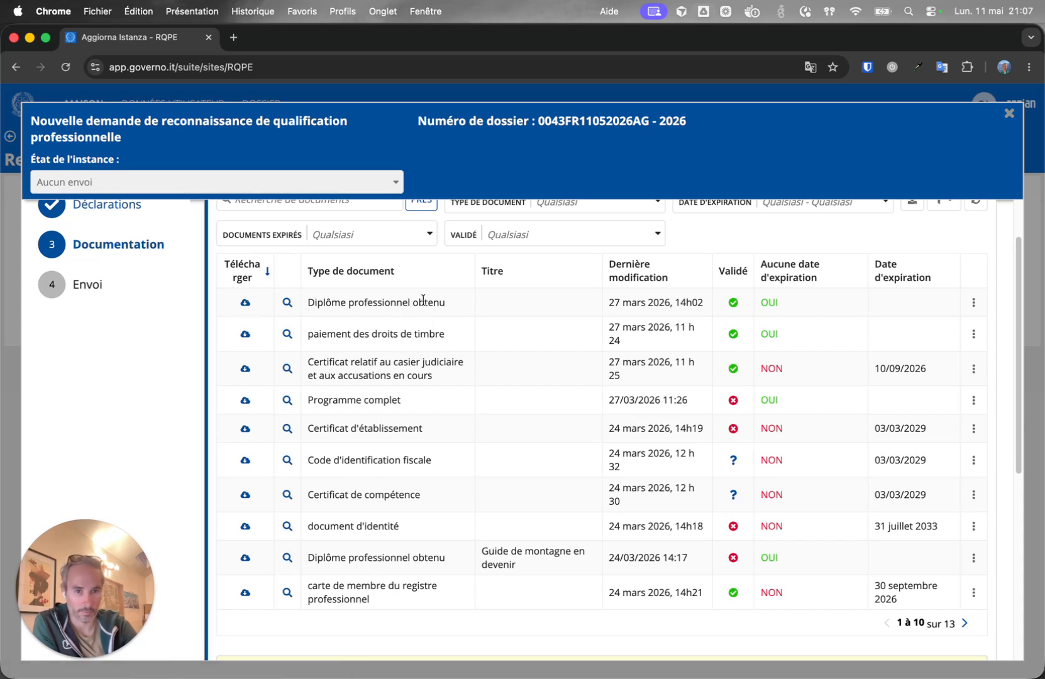
{"action": "triple_click", "coordinate": [363, 300]}
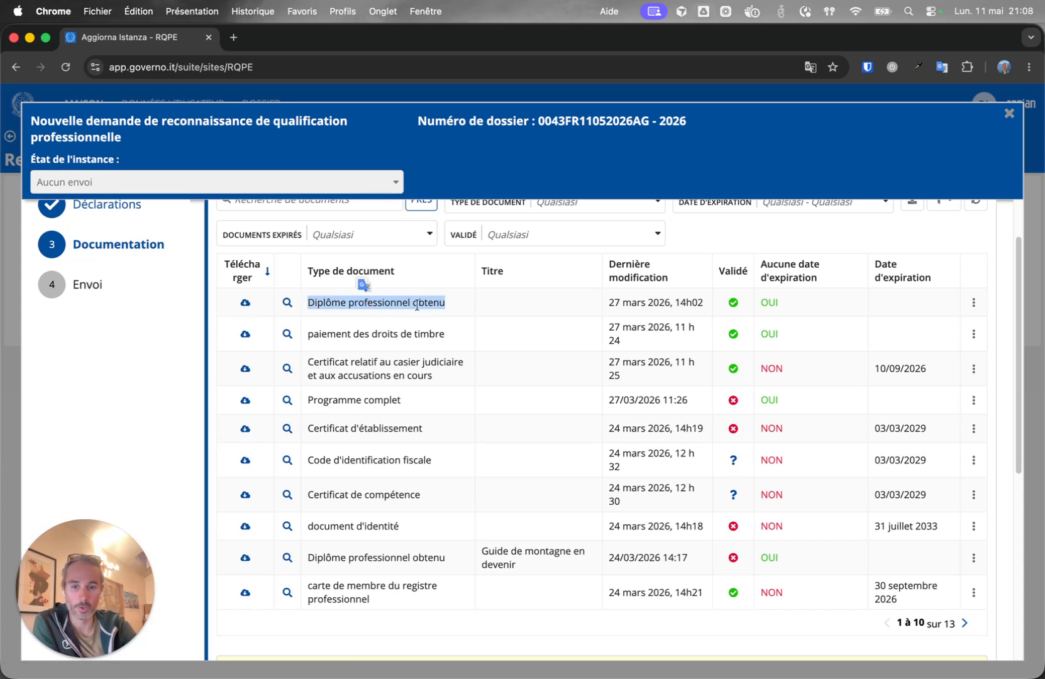
{"action": "left_click", "coordinate": [287, 303]}
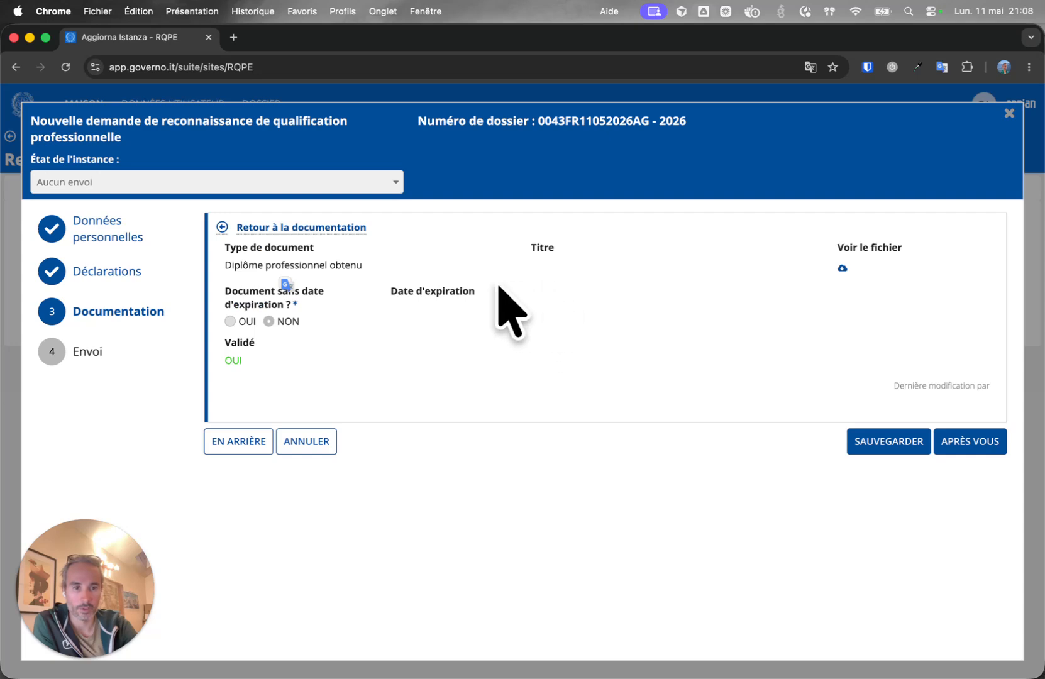
Download the alpinism guide diploma, page through the 2-page PDF, and return to the RQPE tab.
{"action": "left_click", "coordinate": [842, 268]}
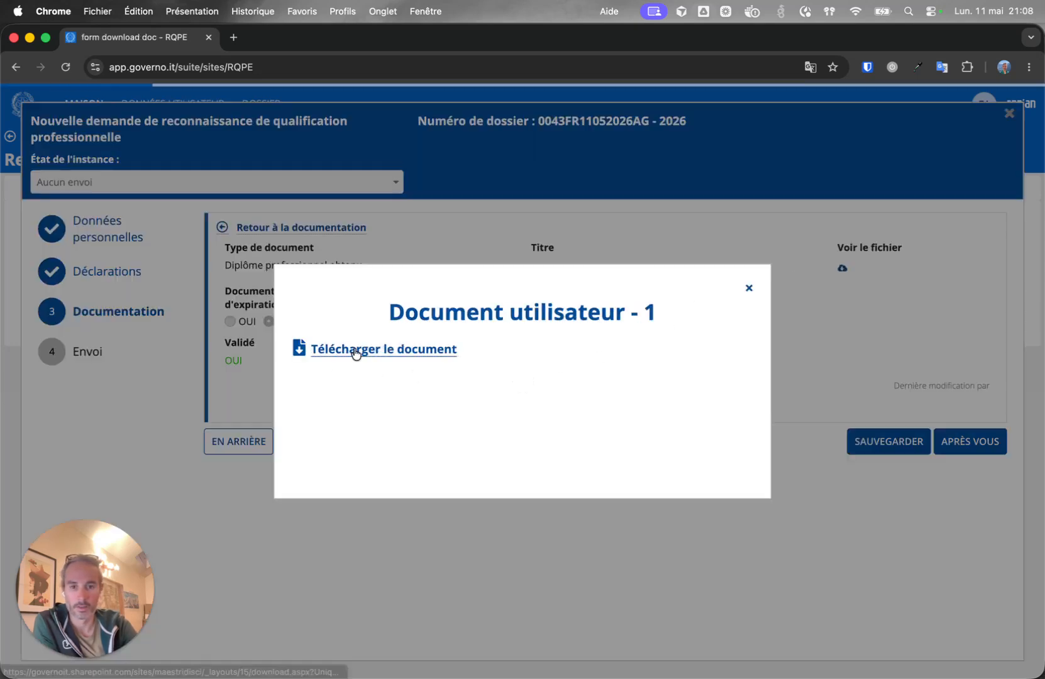
{"action": "left_click", "coordinate": [356, 351]}
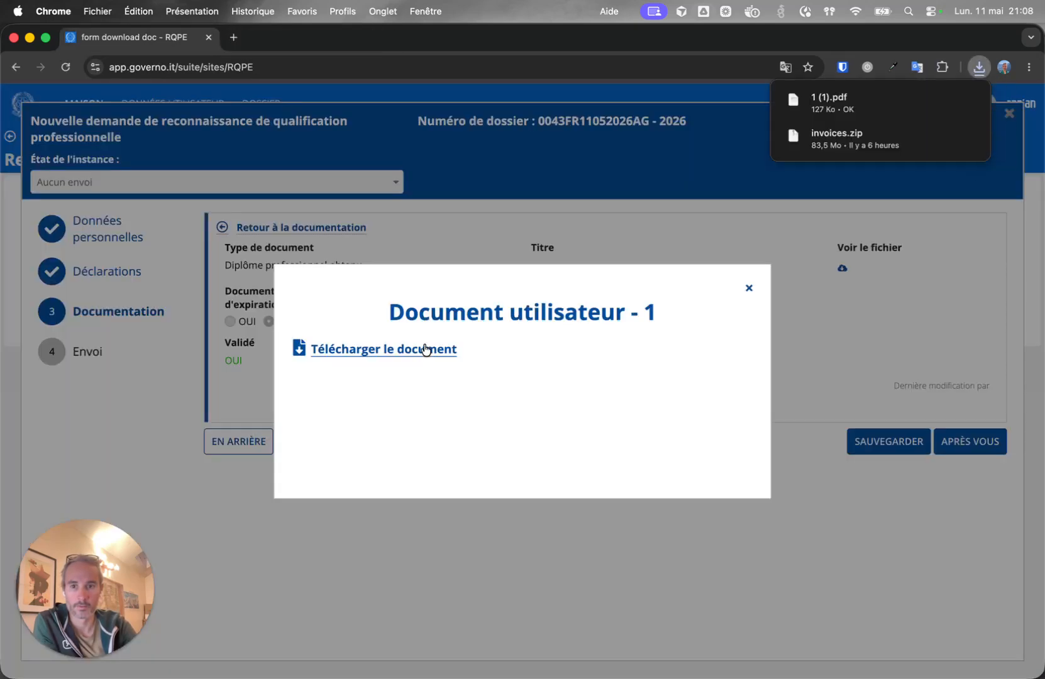
{"action": "left_click", "coordinate": [862, 112]}
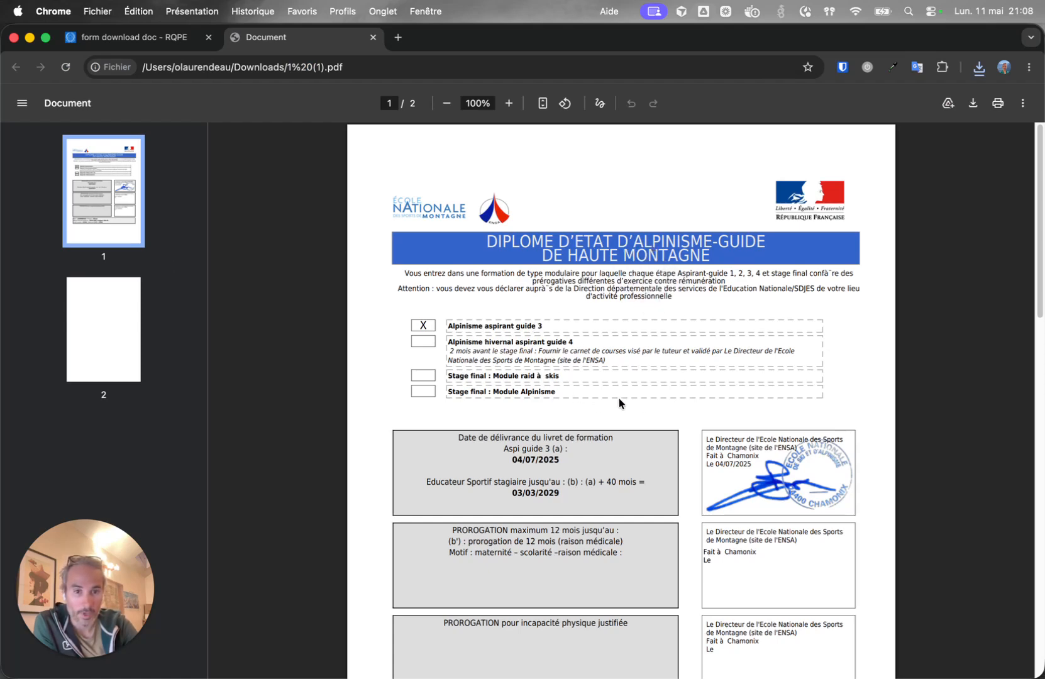
{"action": "scroll", "coordinate": [635, 377], "scroll_direction": "down", "scroll_amount": 15}
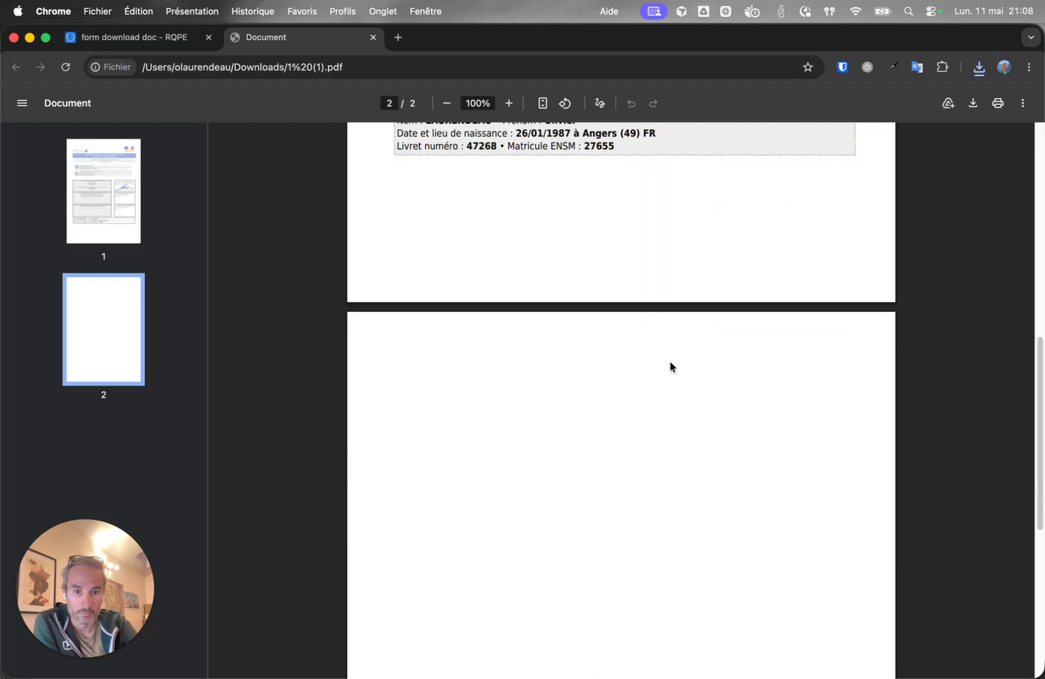
{"action": "scroll", "coordinate": [673, 371], "scroll_direction": "up", "scroll_amount": 15}
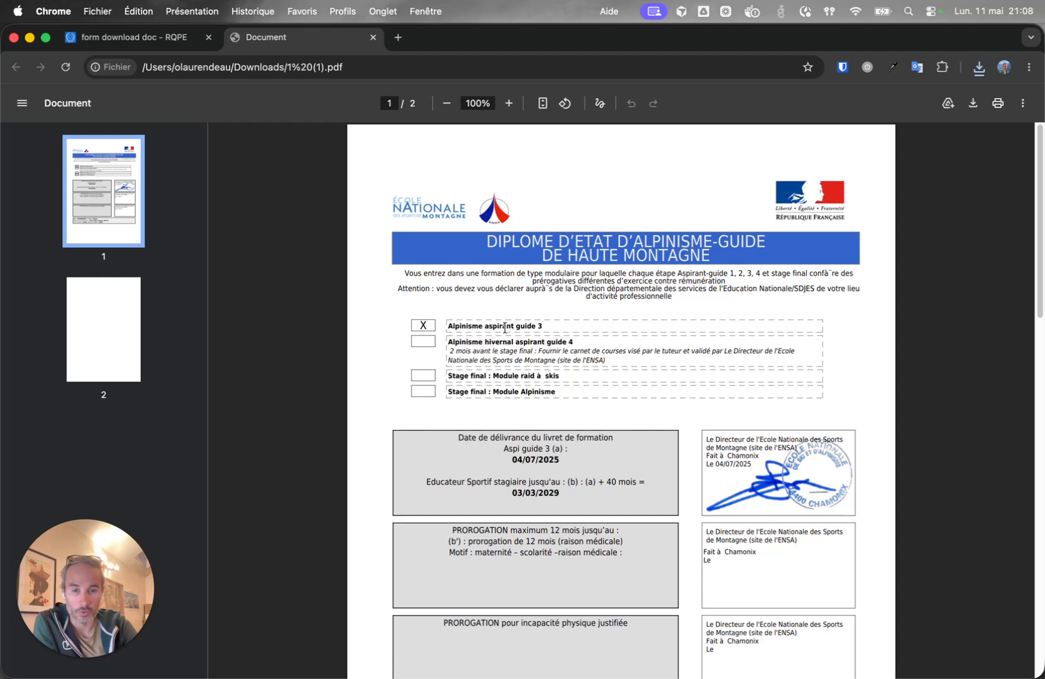
{"action": "left_click", "coordinate": [134, 40]}
Dismiss the download popup and scan the document entries down to the professional register membership card.
{"action": "left_click", "coordinate": [264, 159]}
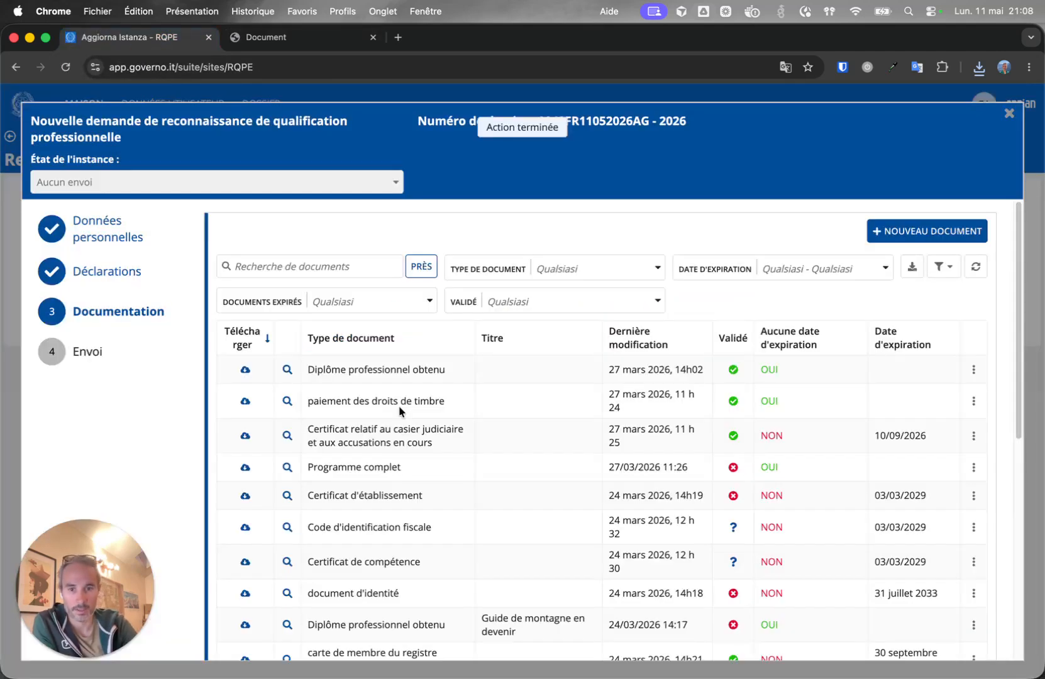
{"action": "triple_click", "coordinate": [371, 401]}
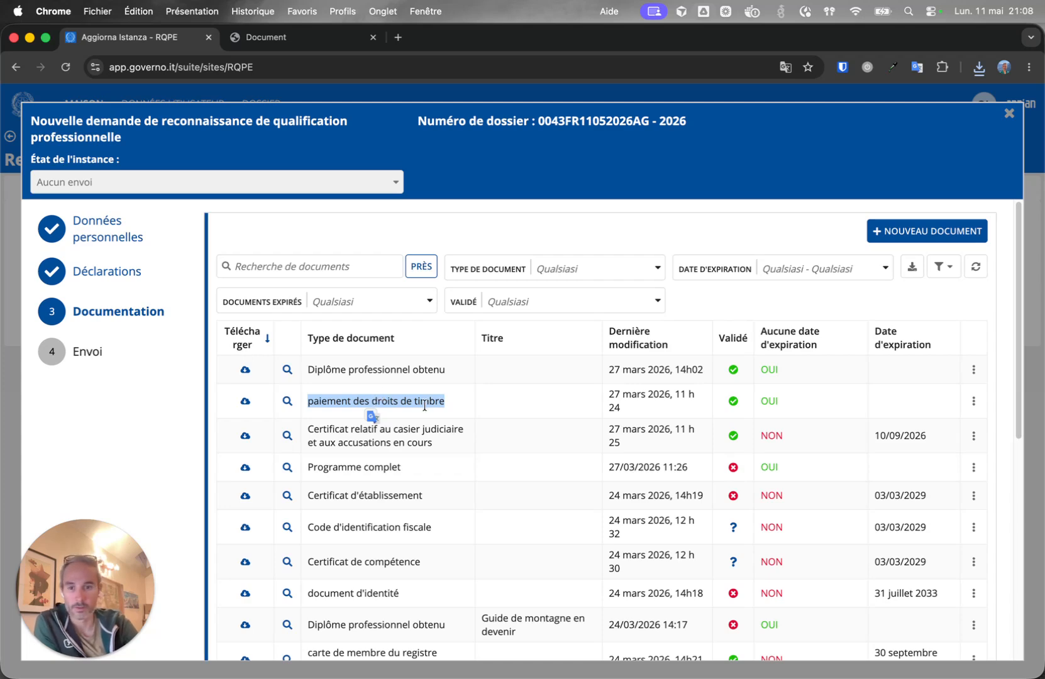
{"action": "triple_click", "coordinate": [410, 440]}
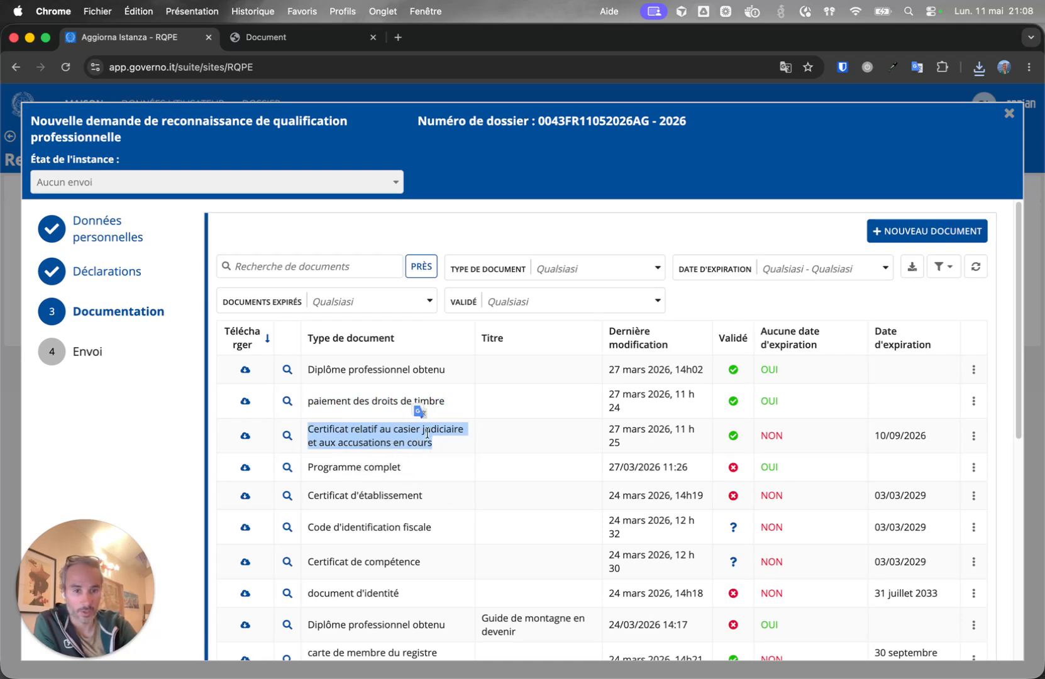
{"action": "scroll", "coordinate": [498, 438], "scroll_direction": "down", "scroll_amount": 1}
{"action": "triple_click", "coordinate": [372, 422]}
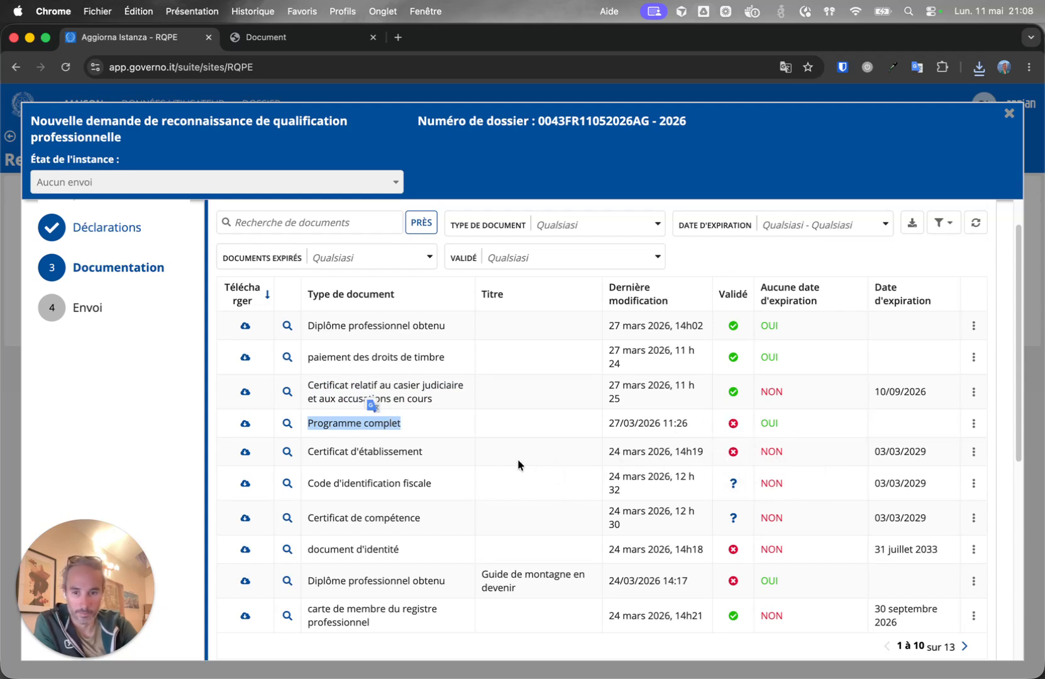
{"action": "scroll", "coordinate": [396, 557], "scroll_direction": "down", "scroll_amount": 1}
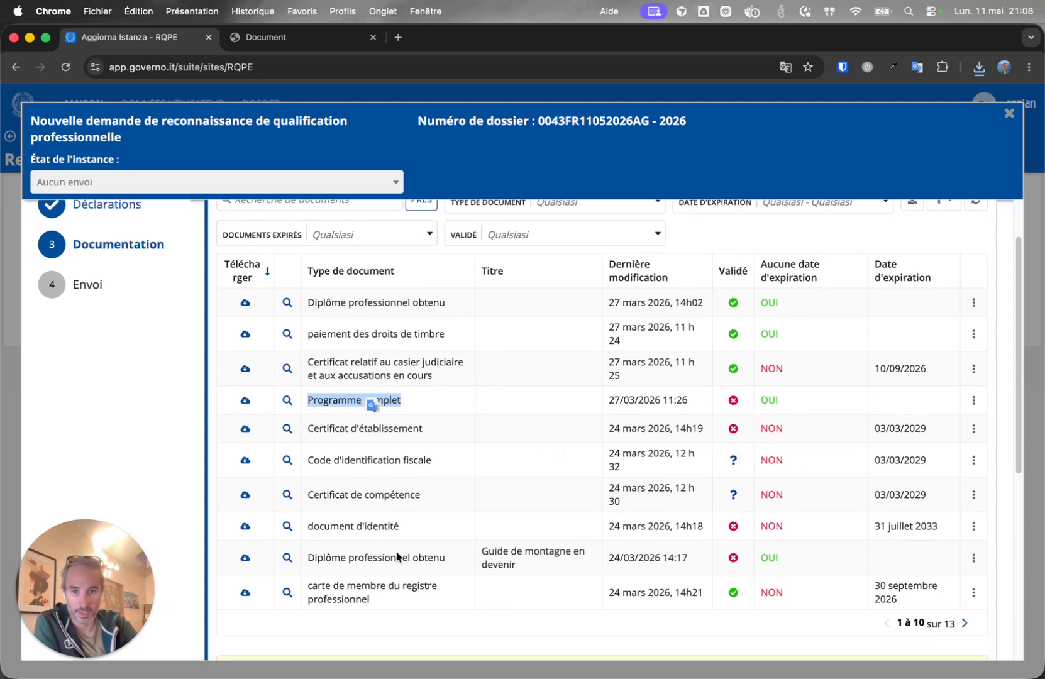
{"action": "triple_click", "coordinate": [387, 584]}
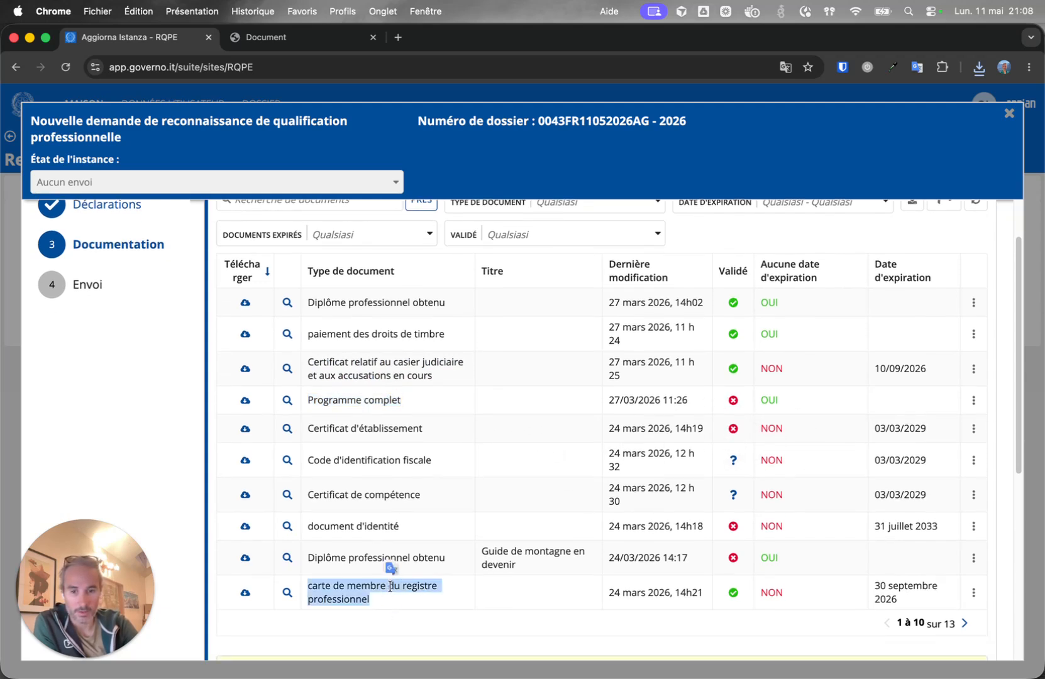
Download and view the membership card as '2026 SNGM Carte guide (4).pdf', then close it.
{"action": "left_click", "coordinate": [246, 594]}
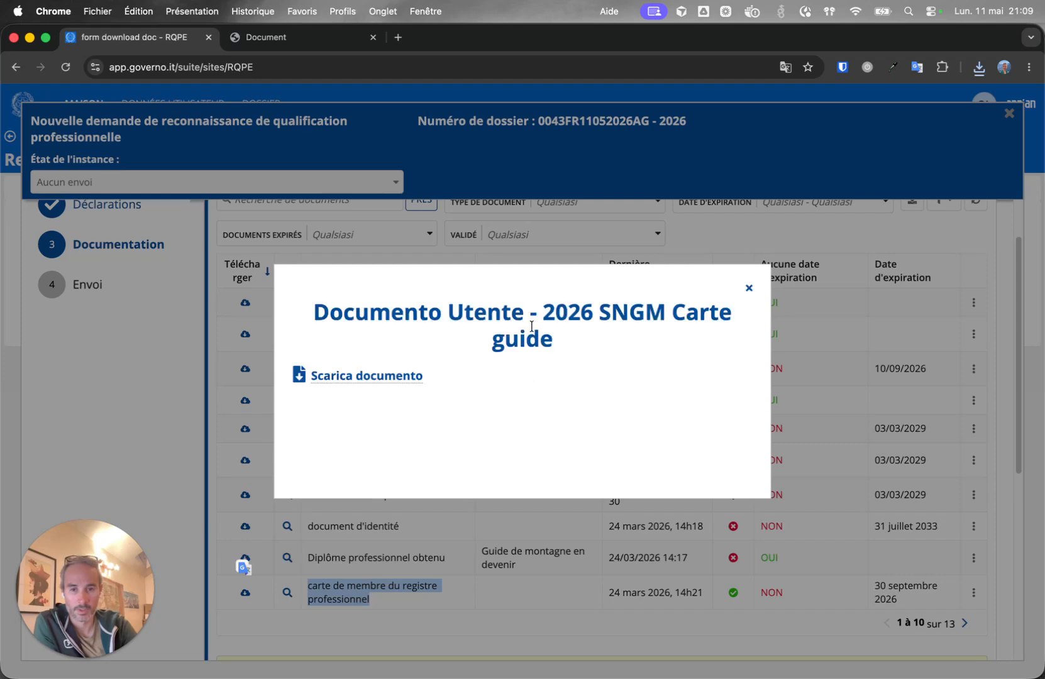
{"action": "left_click", "coordinate": [389, 377]}
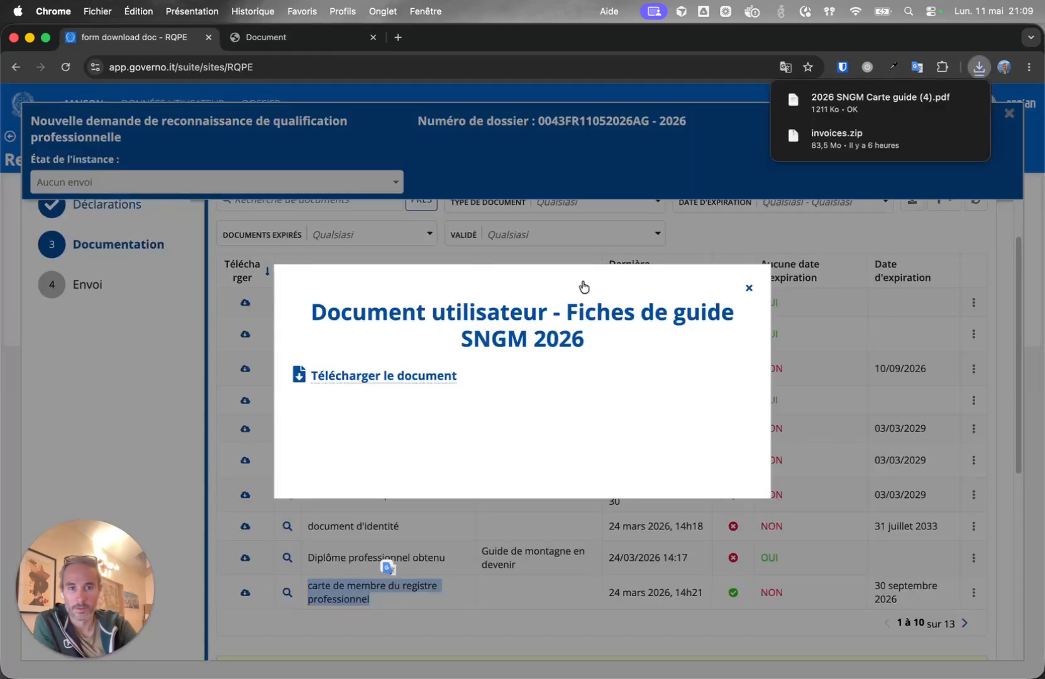
{"action": "left_click", "coordinate": [858, 104]}
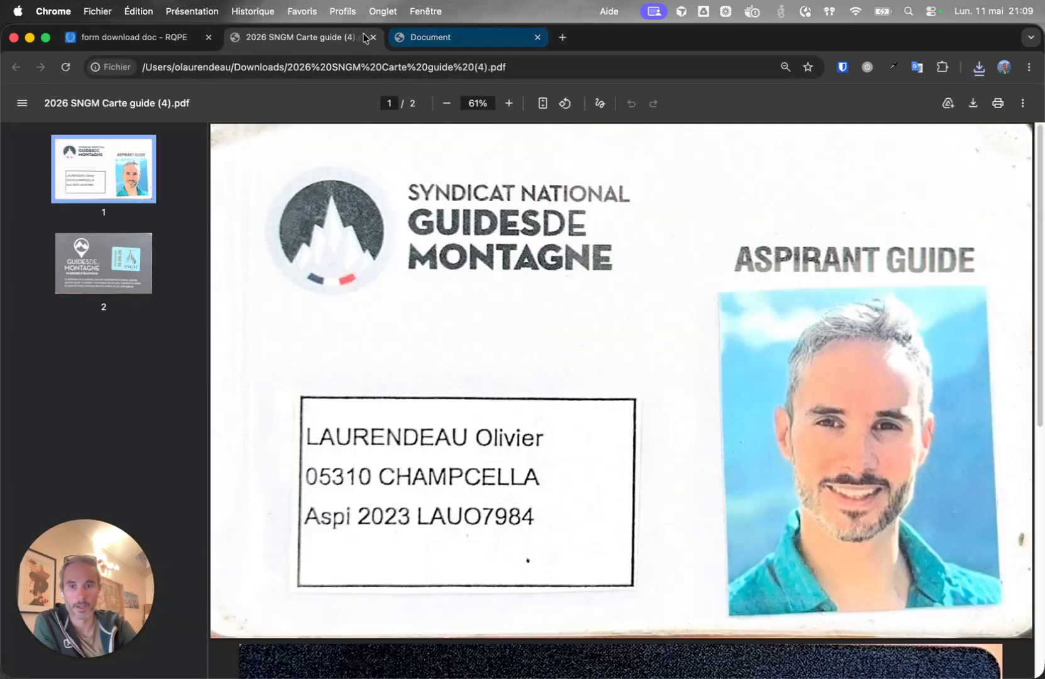
{"action": "left_click", "coordinate": [373, 38]}
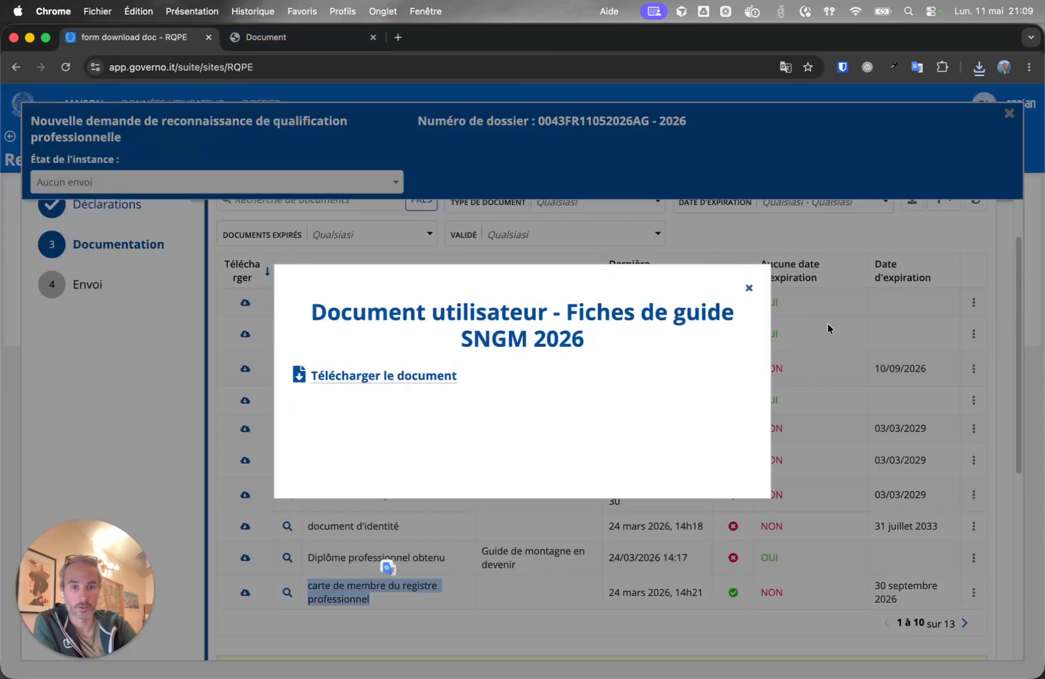
{"action": "left_click", "coordinate": [748, 287]}
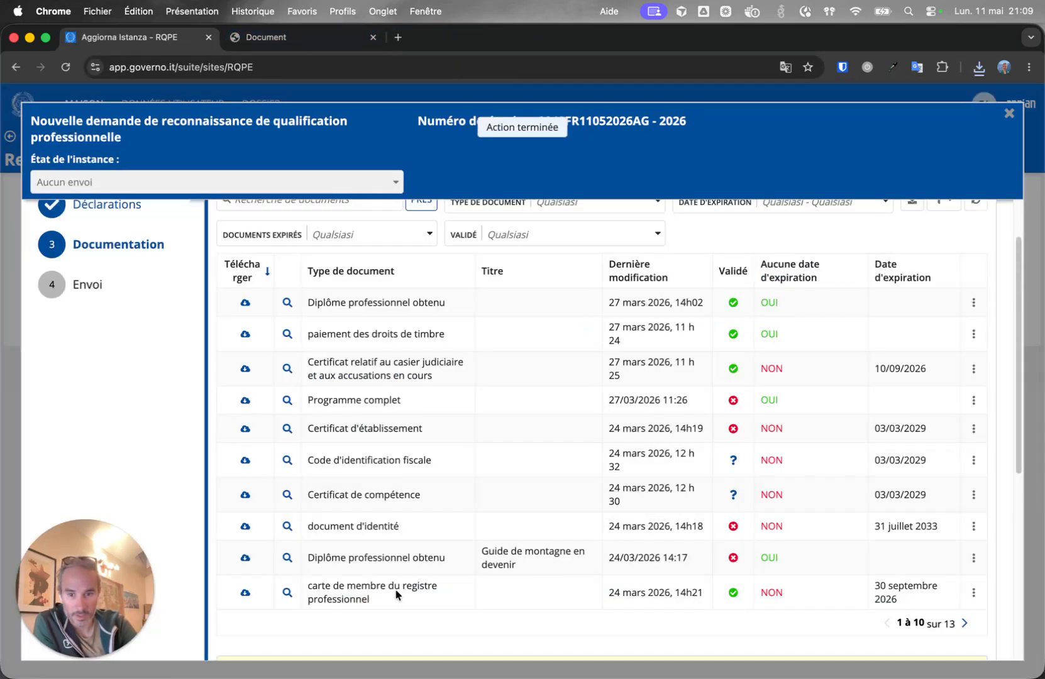
{"action": "scroll", "coordinate": [381, 553], "scroll_direction": "down", "scroll_amount": 3}
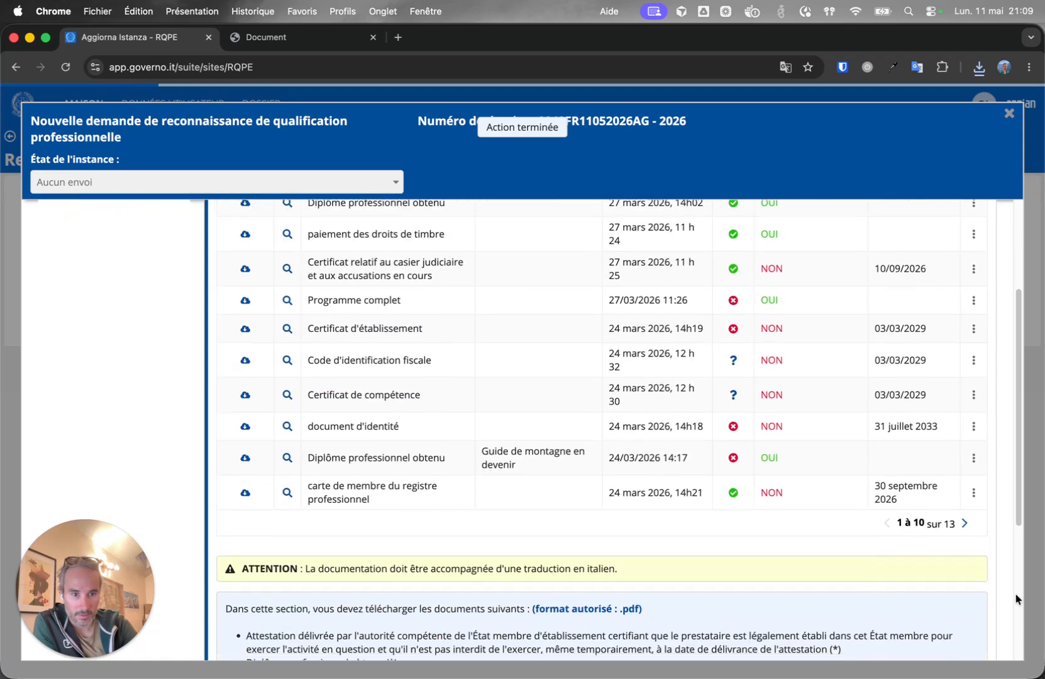
On the next documents page, download and view the 'Certificat d'examens passés' PDF.
{"action": "left_click", "coordinate": [964, 523]}
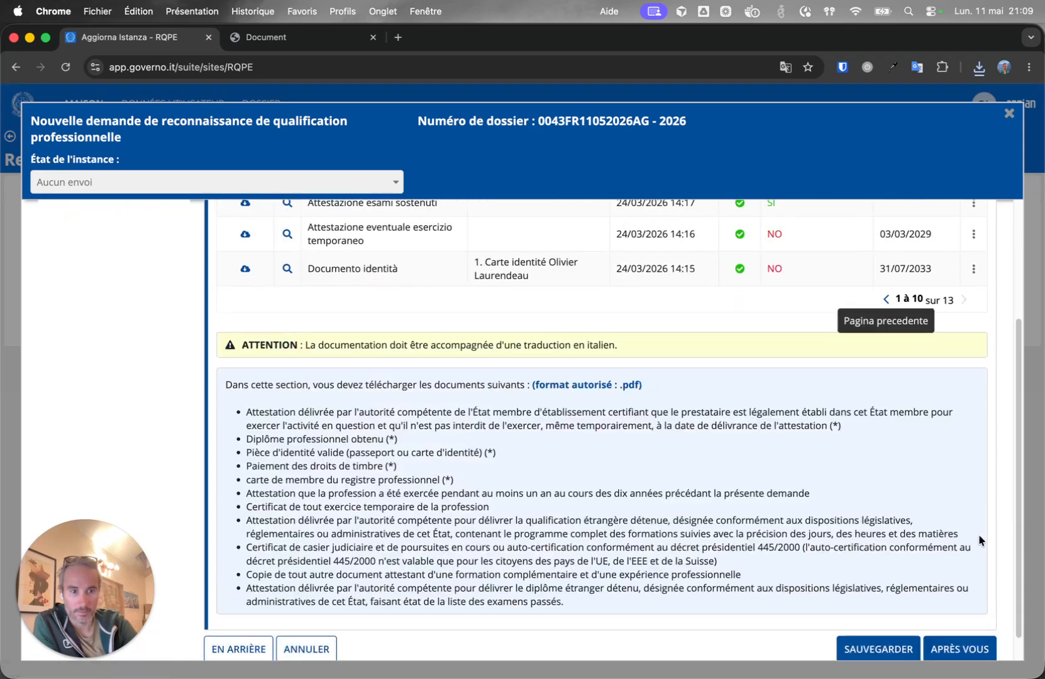
{"action": "scroll", "coordinate": [321, 418], "scroll_direction": "up", "scroll_amount": 3}
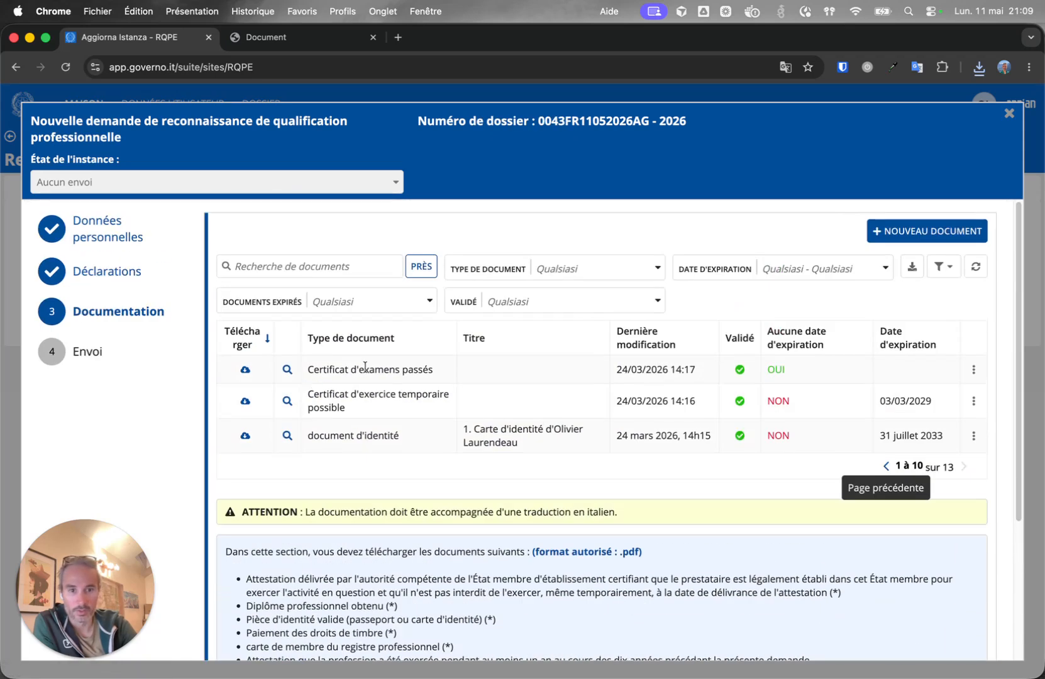
{"action": "triple_click", "coordinate": [346, 370]}
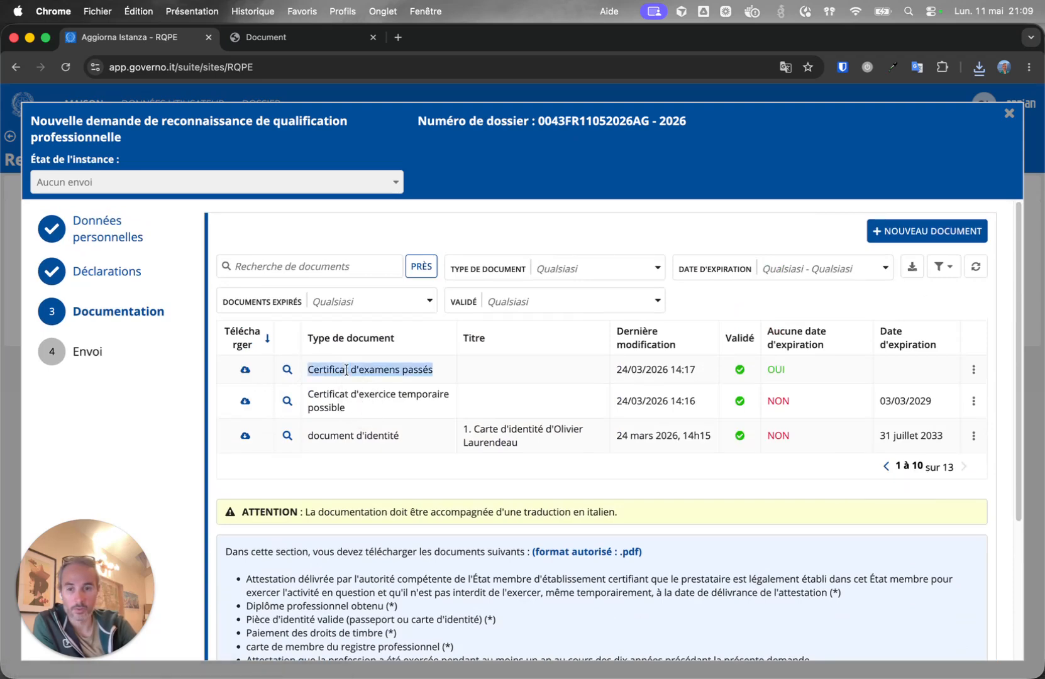
{"action": "left_click", "coordinate": [245, 369]}
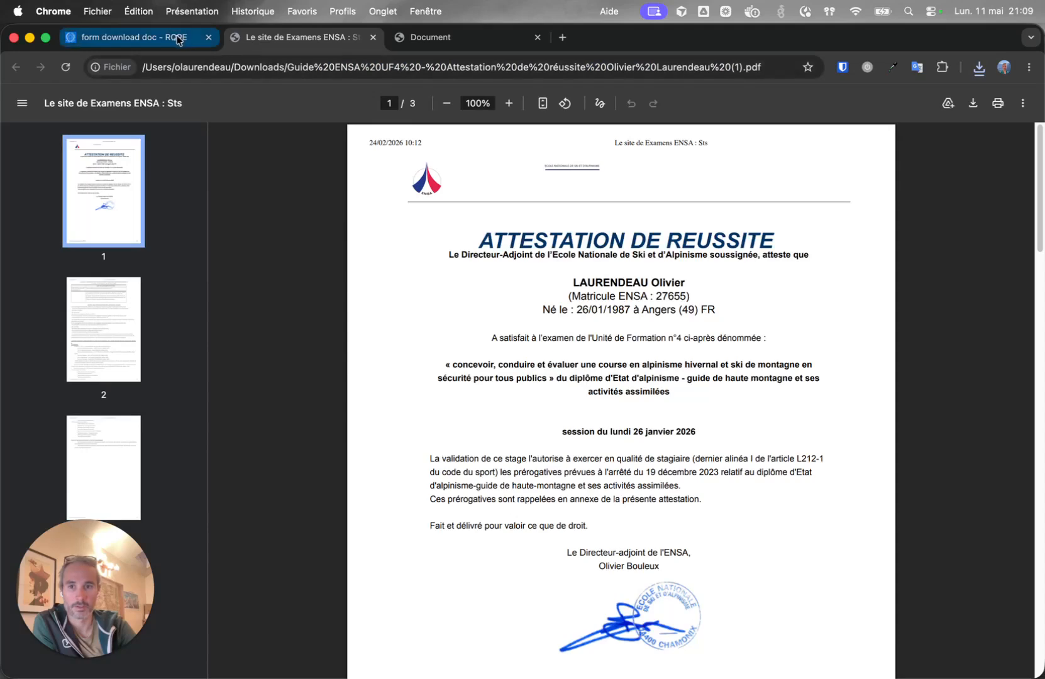
{"action": "left_click", "coordinate": [171, 39]}
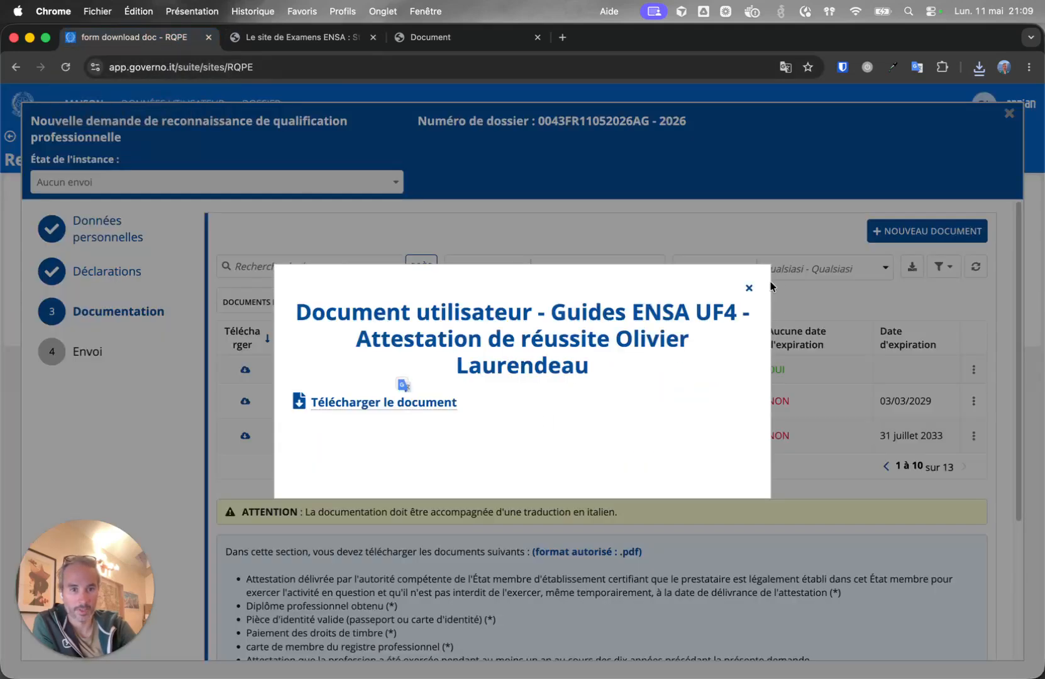
{"action": "left_click", "coordinate": [749, 287]}
Download the 'Certificat d'exercice temporaire' file, then return to the first documents page.
{"action": "triple_click", "coordinate": [397, 371]}
{"action": "triple_click", "coordinate": [361, 397]}
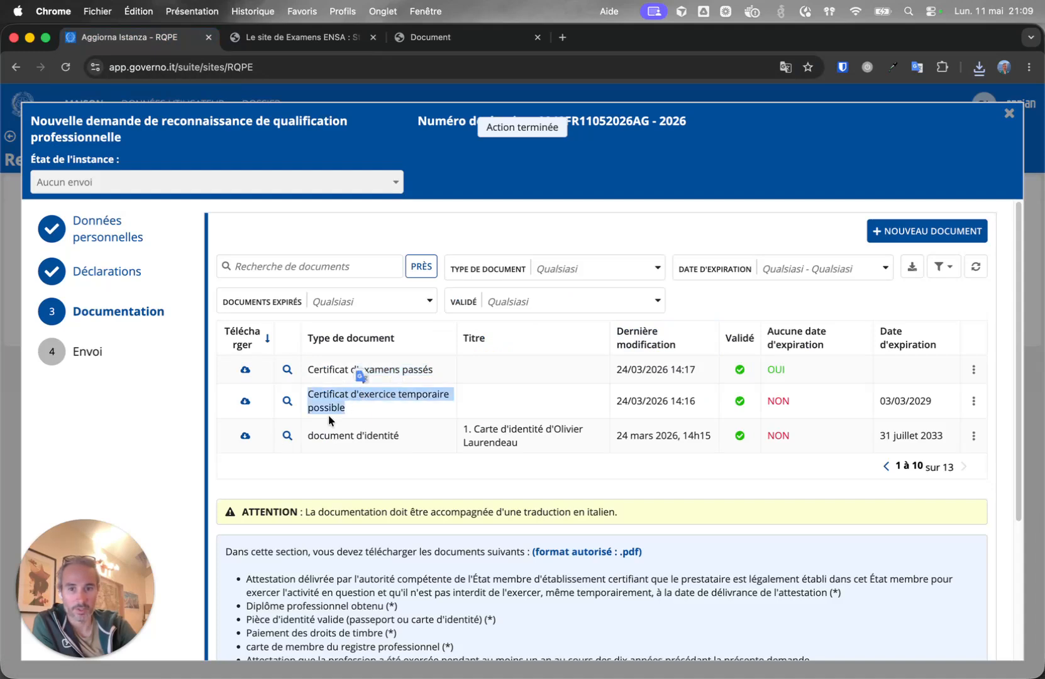
{"action": "left_click", "coordinate": [289, 410]}
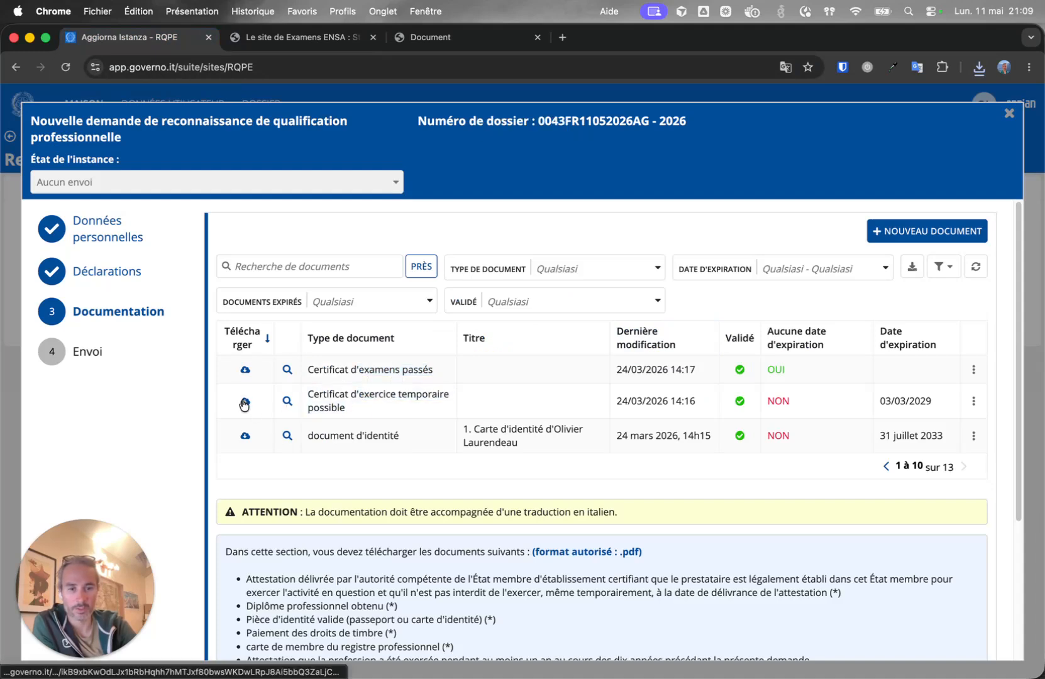
{"action": "left_click", "coordinate": [244, 402]}
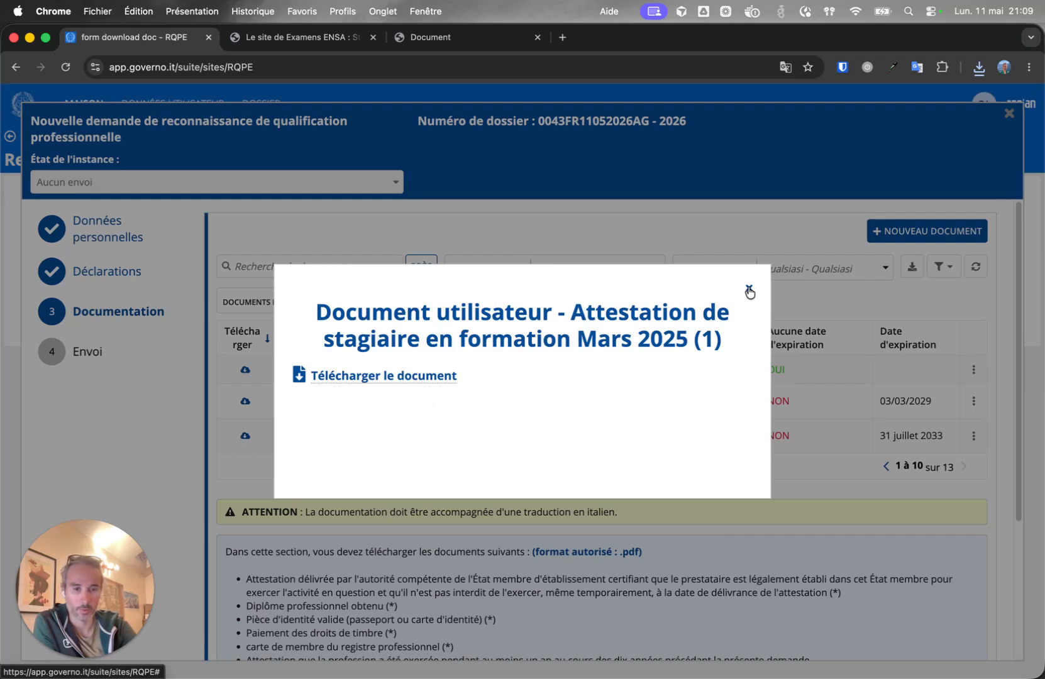
{"action": "left_click", "coordinate": [749, 290]}
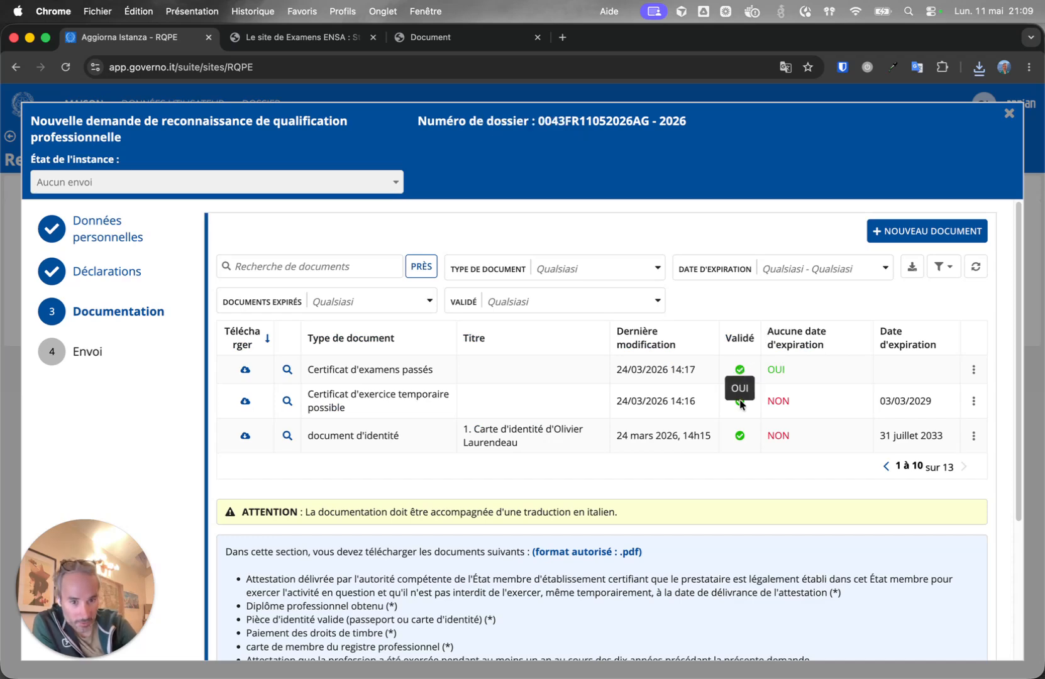
{"action": "left_click", "coordinate": [883, 467]}
{"action": "scroll", "coordinate": [733, 340], "scroll_direction": "up", "scroll_amount": 5}
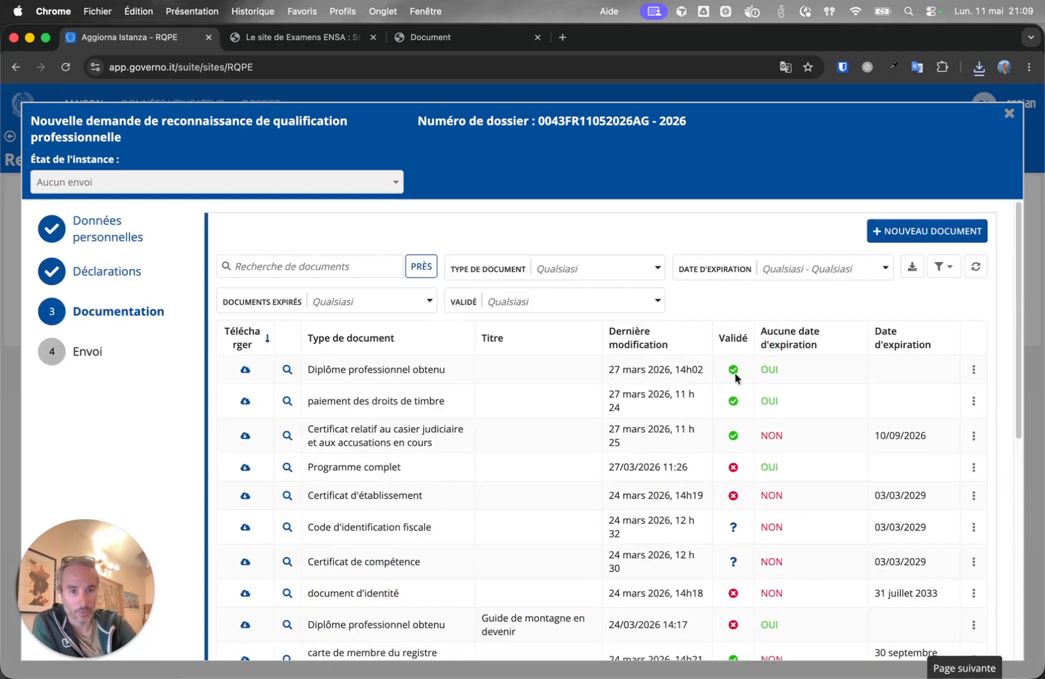
Bring the signed Provvedimento AGA PDF into a tab beside the form, review it, and return.
{"action": "scroll", "coordinate": [749, 484], "scroll_direction": "down", "scroll_amount": 3}
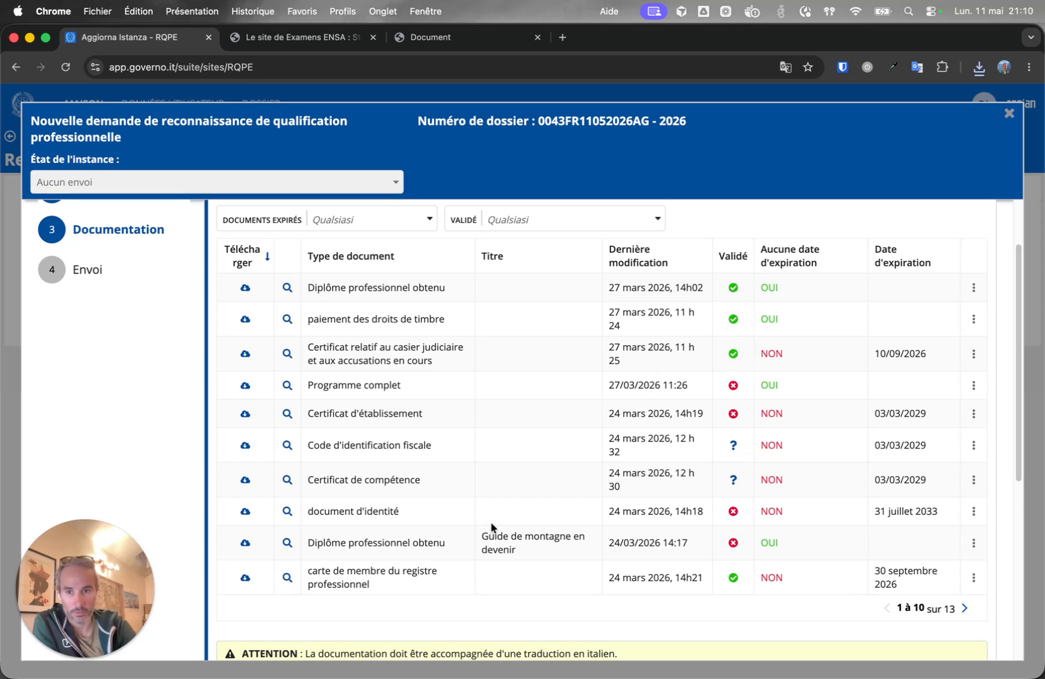
{"action": "scroll", "coordinate": [490, 527], "scroll_direction": "down", "scroll_amount": 3}
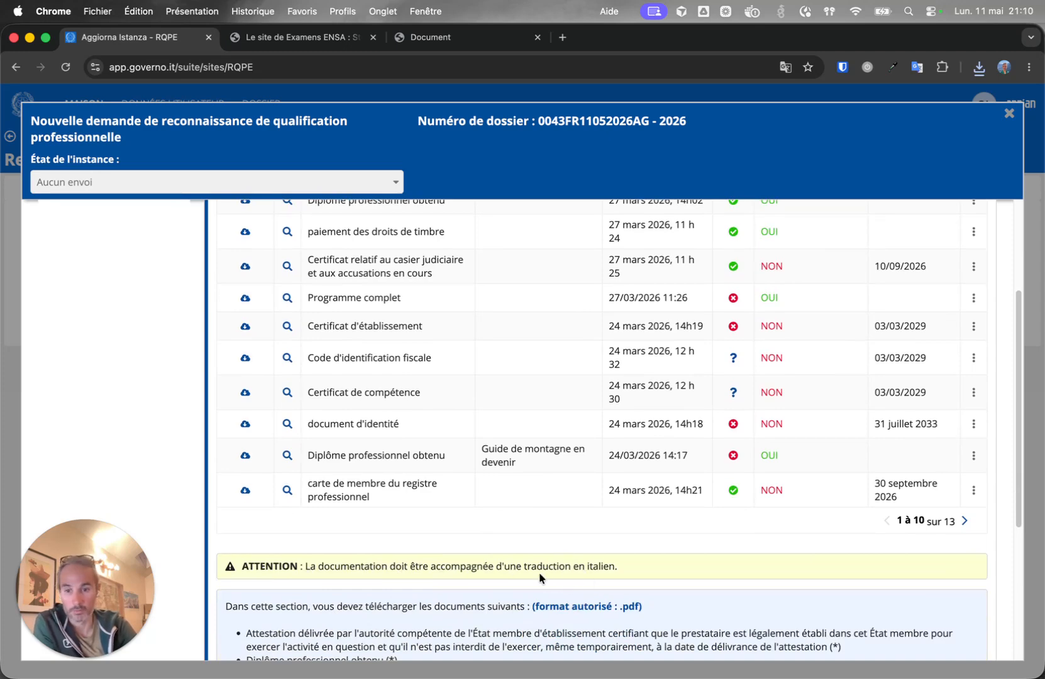
{"action": "scroll", "coordinate": [538, 572], "scroll_direction": "down", "scroll_amount": 5}
{"action": "scroll", "coordinate": [520, 560], "scroll_direction": "down", "scroll_amount": 1}
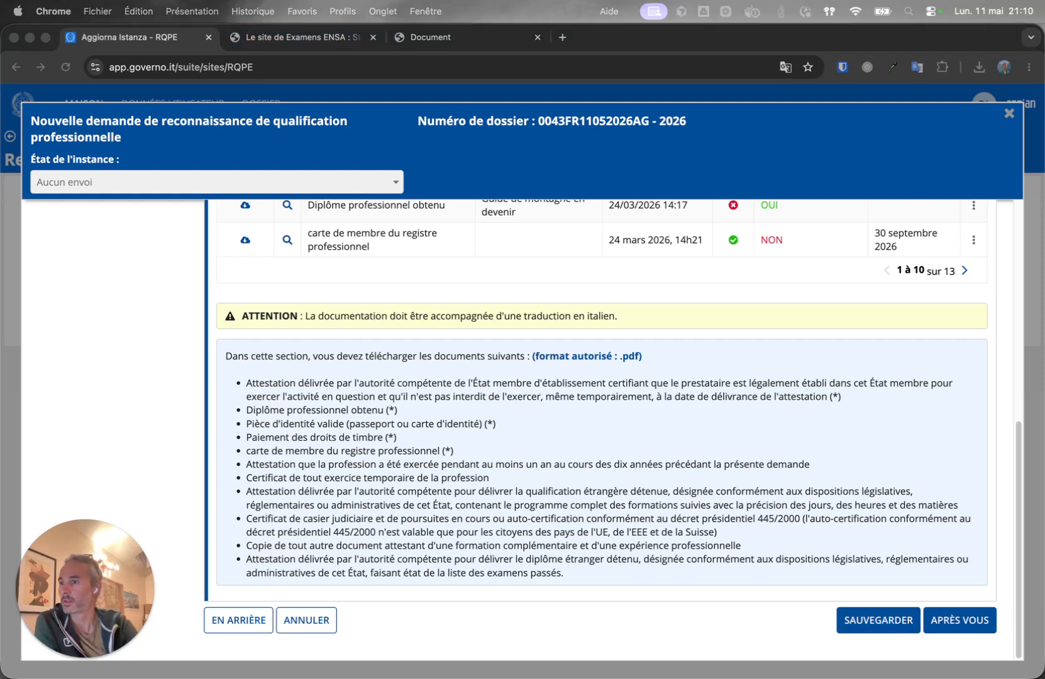
{"action": "left_click_drag", "start_coordinate": [123, 163], "coordinate": [392, 39]}
{"action": "scroll", "coordinate": [715, 409], "scroll_direction": "down", "scroll_amount": 4}
{"action": "scroll", "coordinate": [723, 408], "scroll_direction": "up", "scroll_amount": 4}
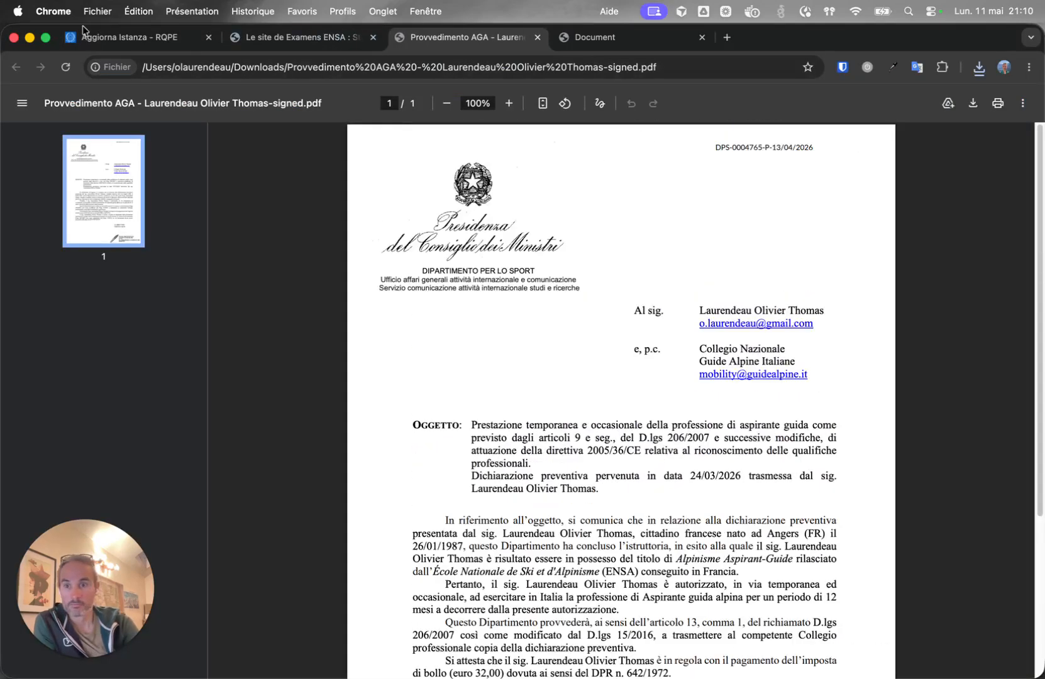
{"action": "left_click", "coordinate": [135, 39]}
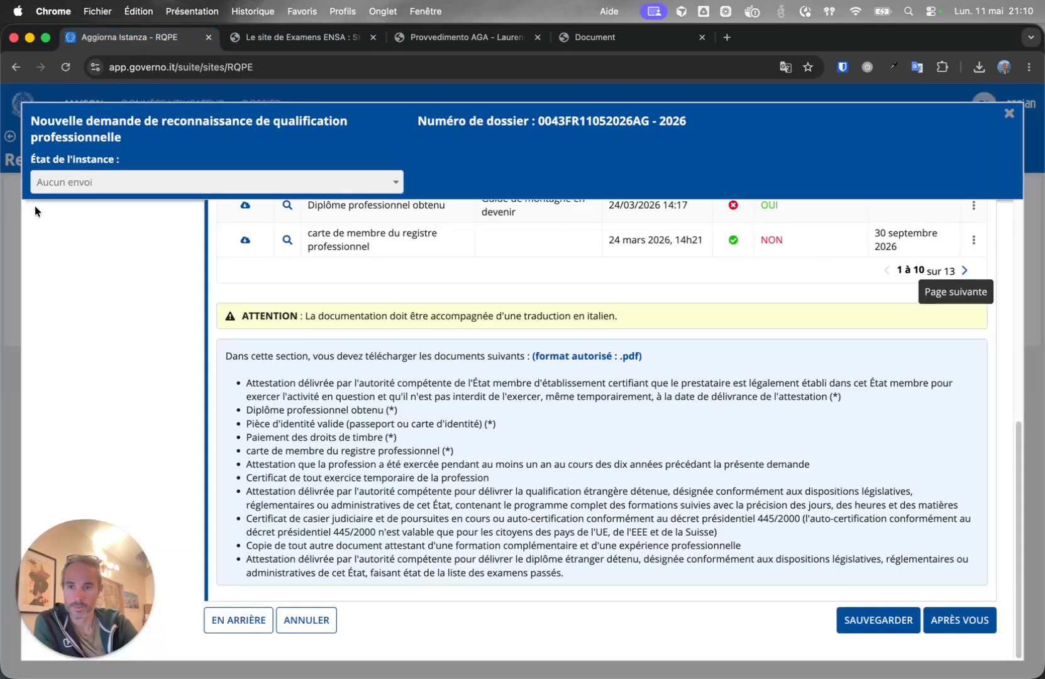